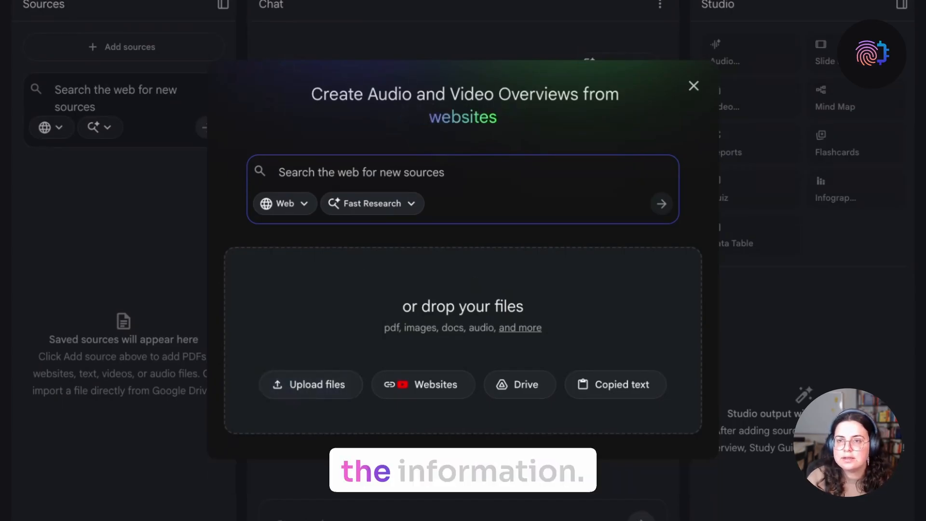
# Step: Dismiss the dialog for adding sources to the notebook
pyautogui.press('Escape')
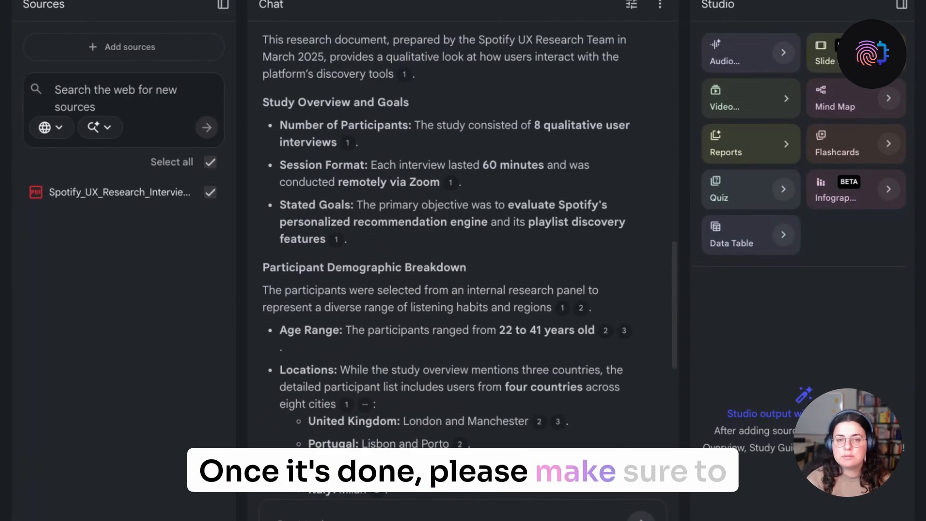
# Step: Ask the chat for frustrations, desires and behaviours mentioned by at least two participants, grouped into clusters with short theme names
pyautogui.scroll(-3, 451, 265)
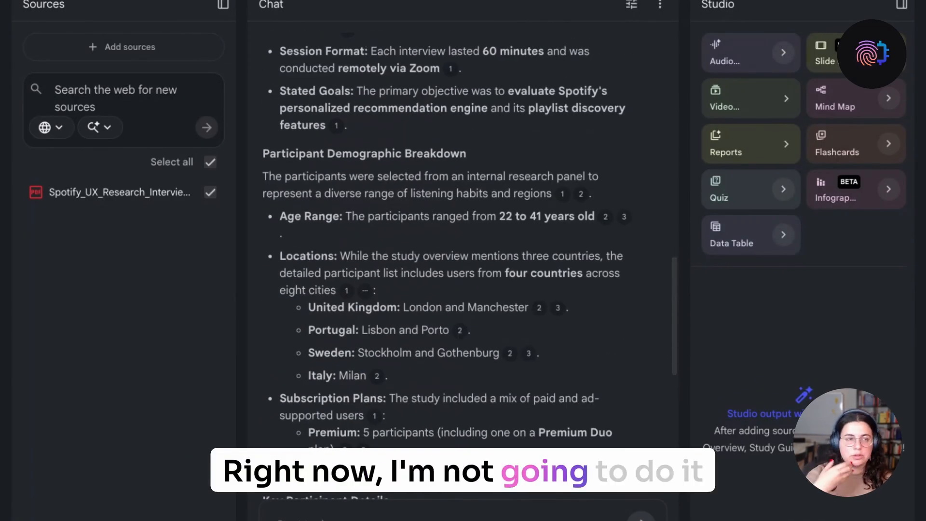
pyautogui.scroll(-1, 450, 265)
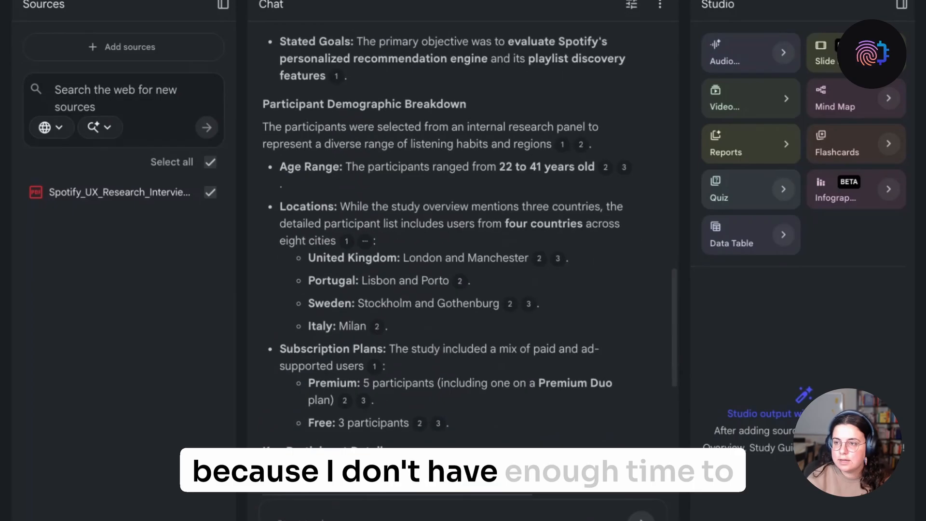
pyautogui.scroll(-1, 451, 265)
pyautogui.scroll(-10, 450, 266)
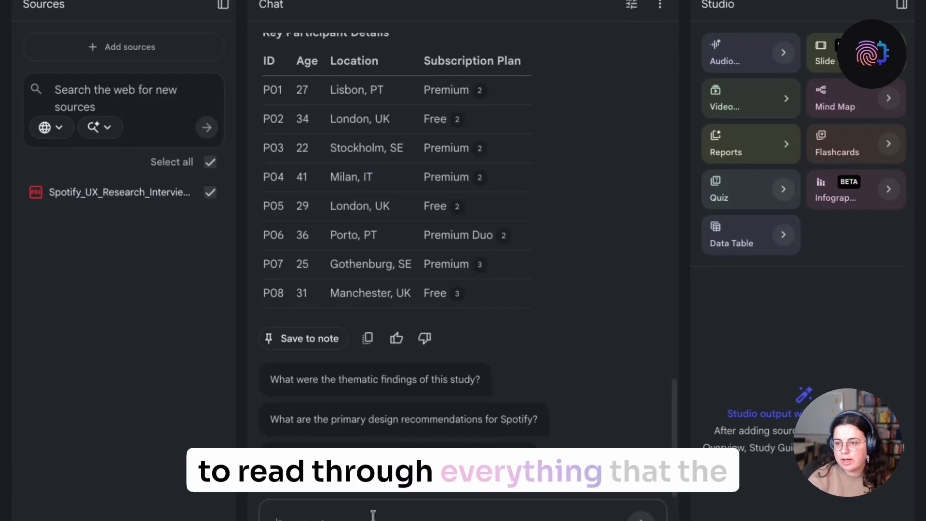
pyautogui.hotkey('ctrl', 'v')
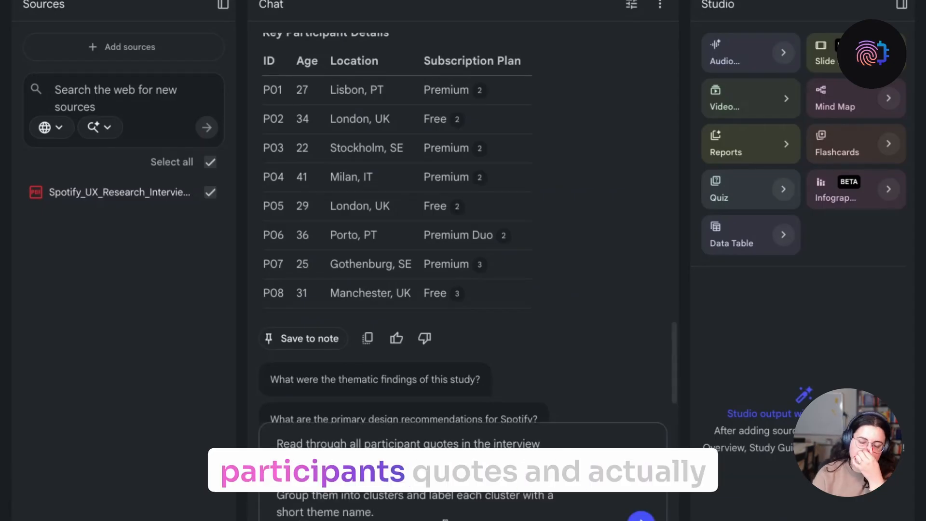
pyautogui.press('Return')
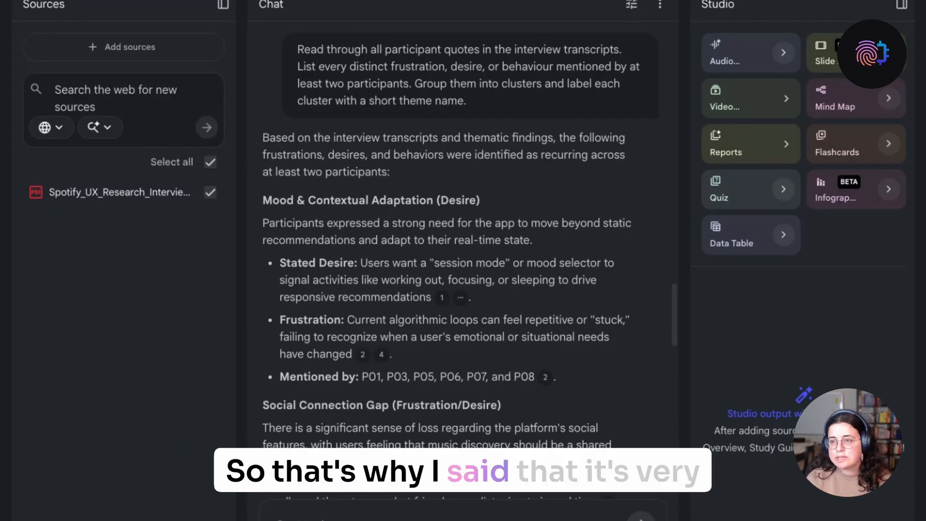
# Step: Check the participant details table and read the clustered findings, including which participants mentioned each theme
pyautogui.scroll(10, 463, 265)
pyautogui.scroll(-4, 437, 241)
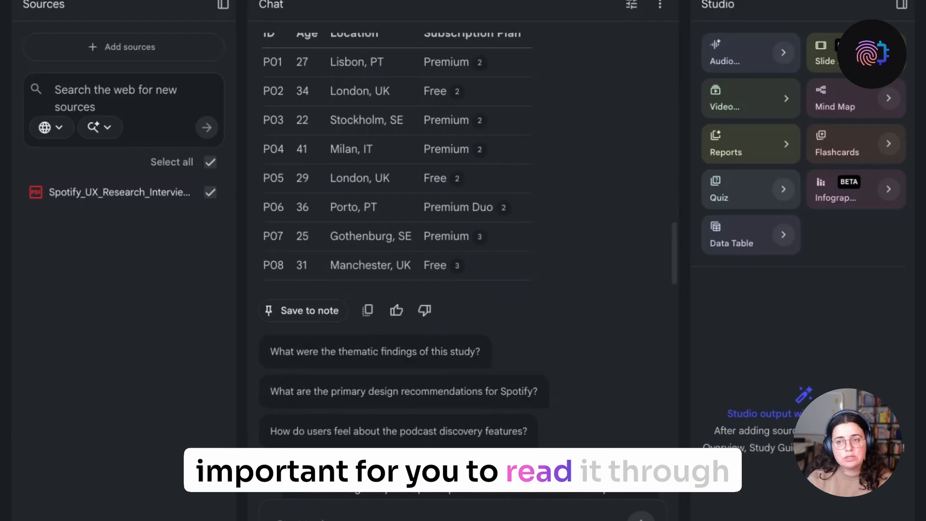
pyautogui.scroll(2, 438, 241)
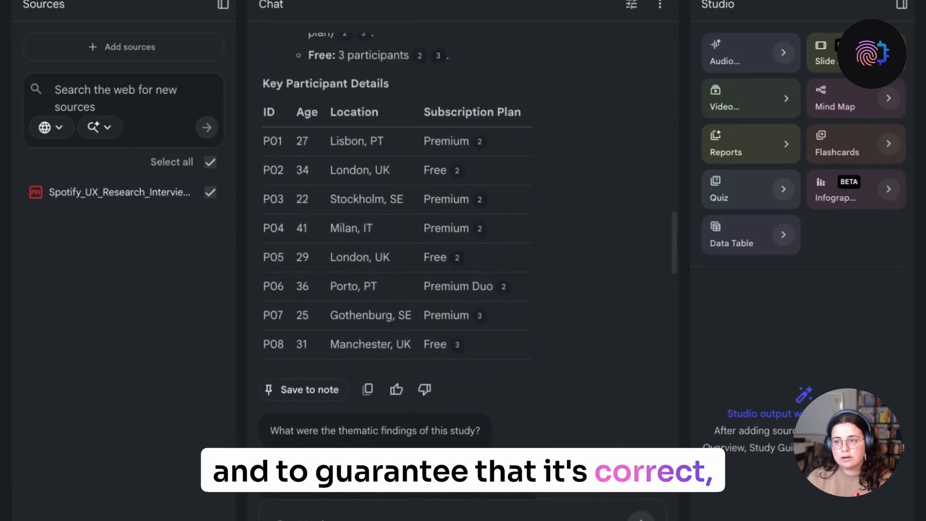
pyautogui.scroll(-1, 439, 241)
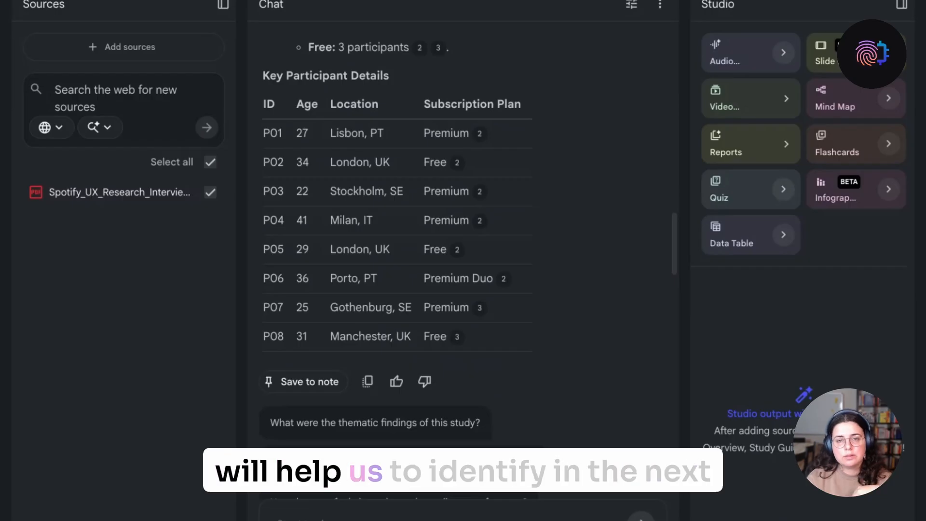
pyautogui.scroll(-10, 439, 241)
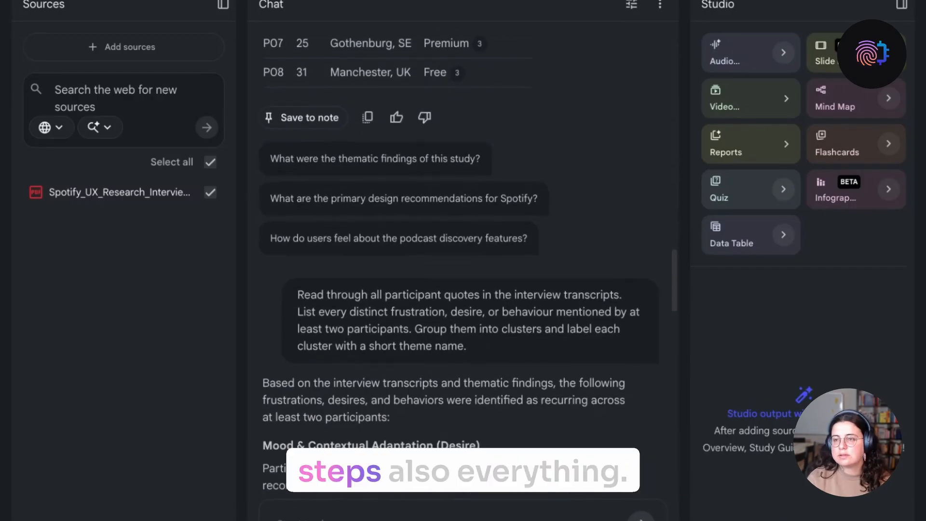
pyautogui.scroll(-10, 439, 241)
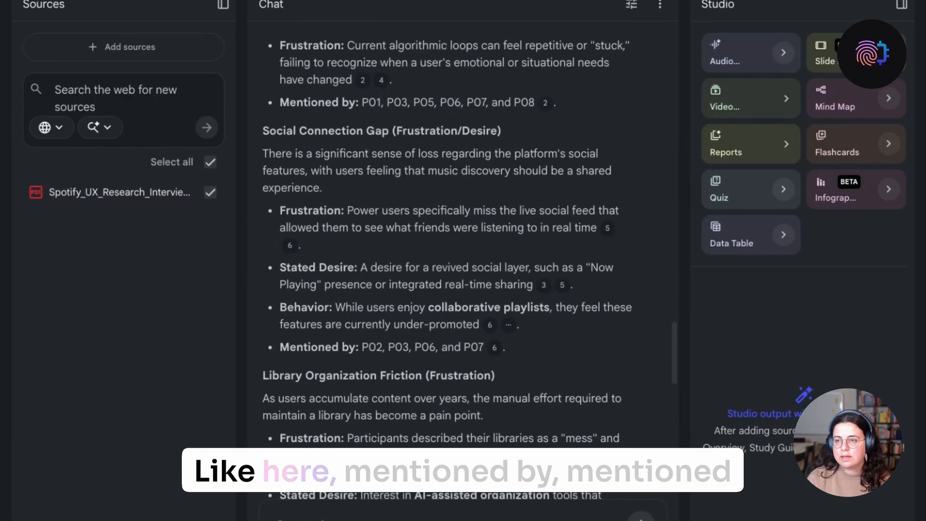
pyautogui.scroll(-2, 439, 242)
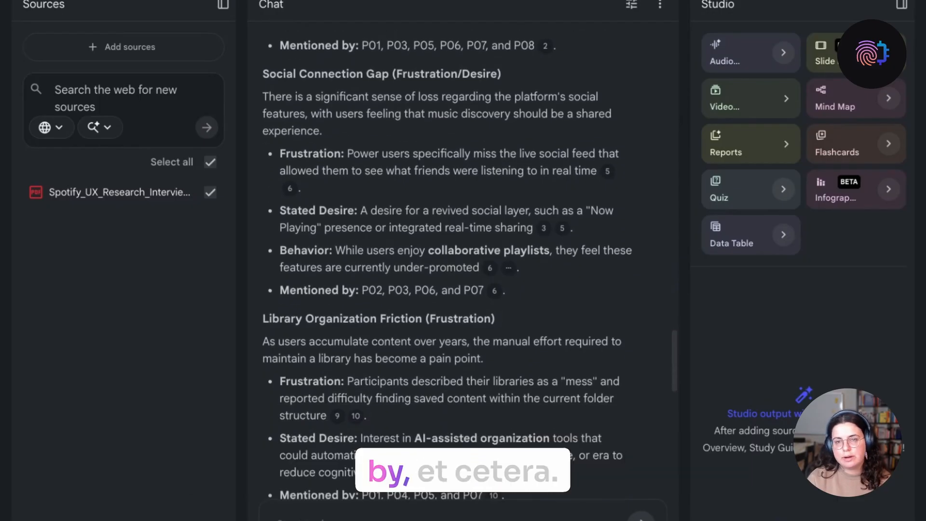
pyautogui.scroll(-1, 447, 263)
pyautogui.scroll(-10, 446, 263)
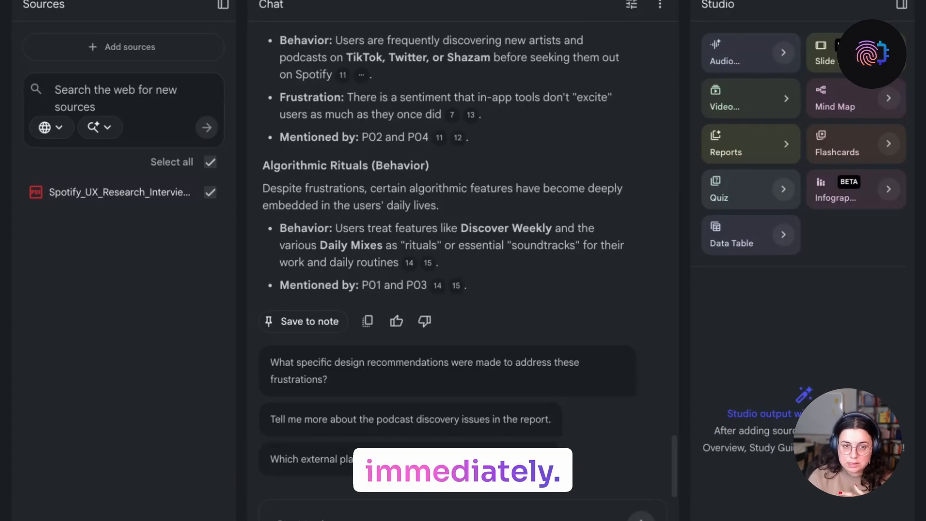
# Step: Review the theme clusters from Mood & Contextual Adaptation through Algorithmic Rituals
pyautogui.scroll(15, 447, 260)
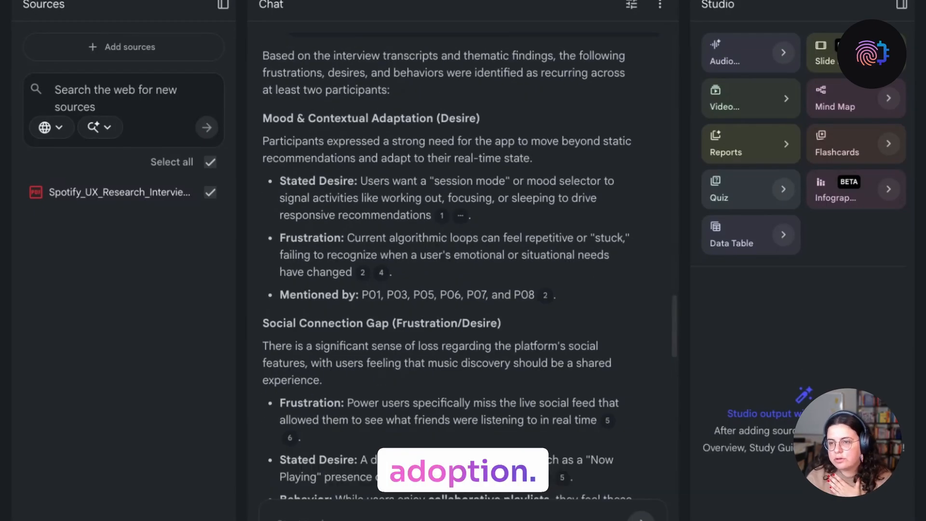
pyautogui.scroll(-5, 447, 260)
pyautogui.scroll(-5, 446, 261)
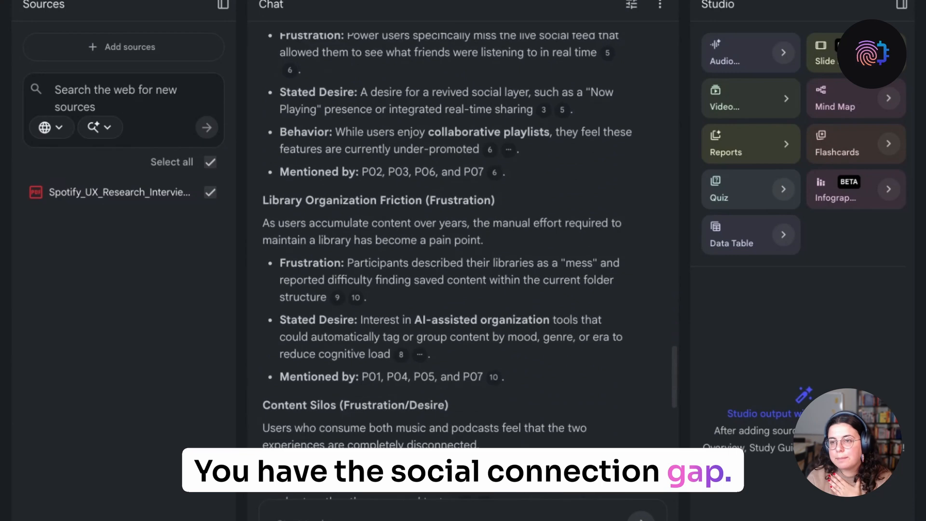
pyautogui.scroll(-5, 446, 260)
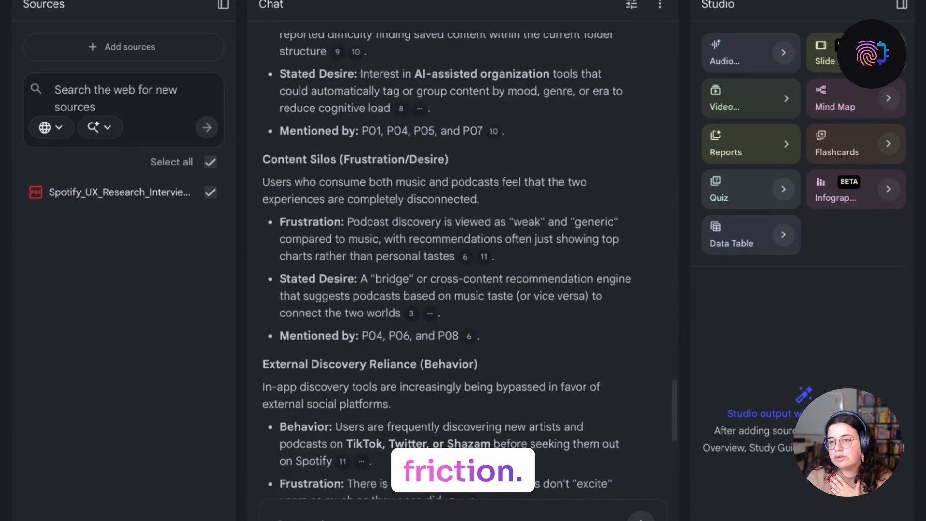
pyautogui.scroll(-4, 447, 260)
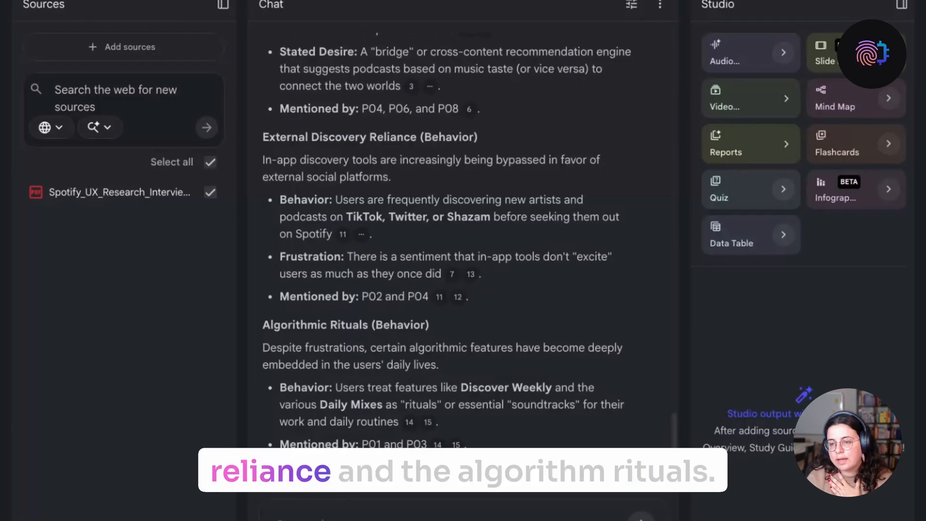
pyautogui.scroll(-2, 447, 260)
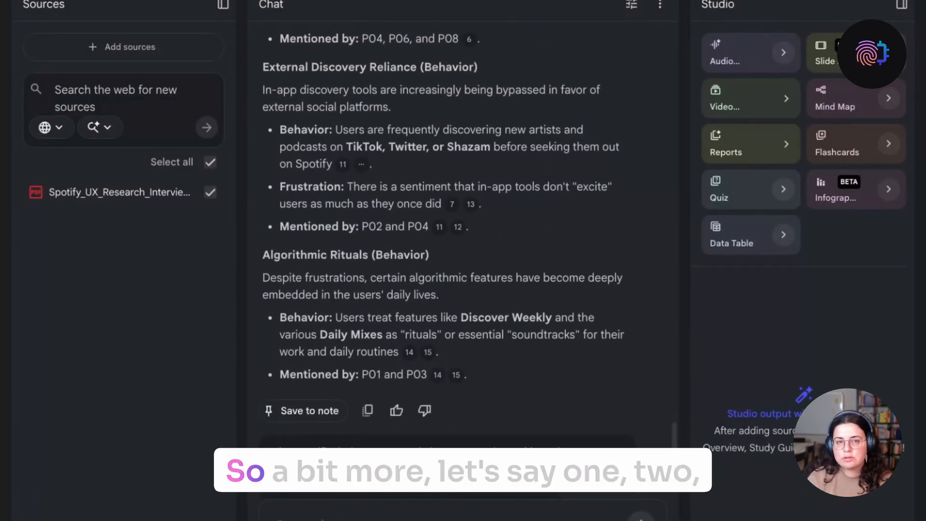
pyautogui.scroll(10, 447, 260)
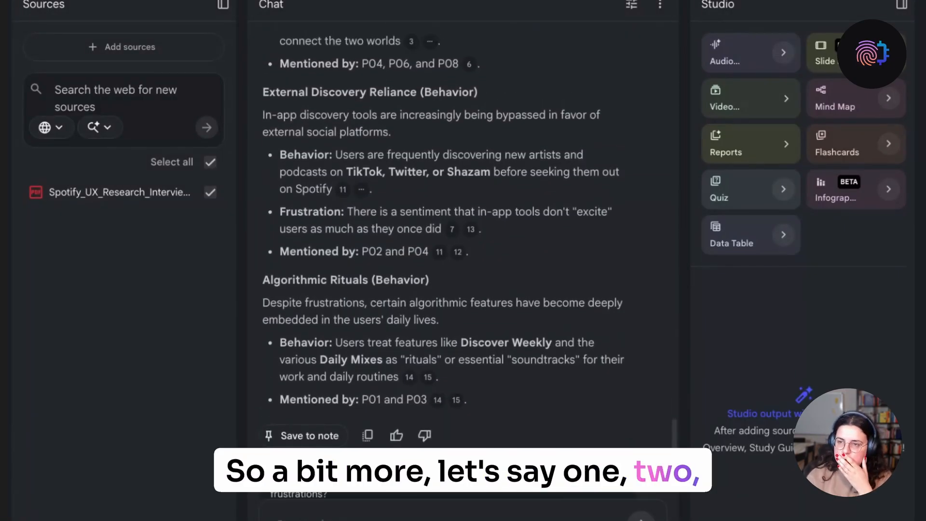
pyautogui.scroll(5, 447, 261)
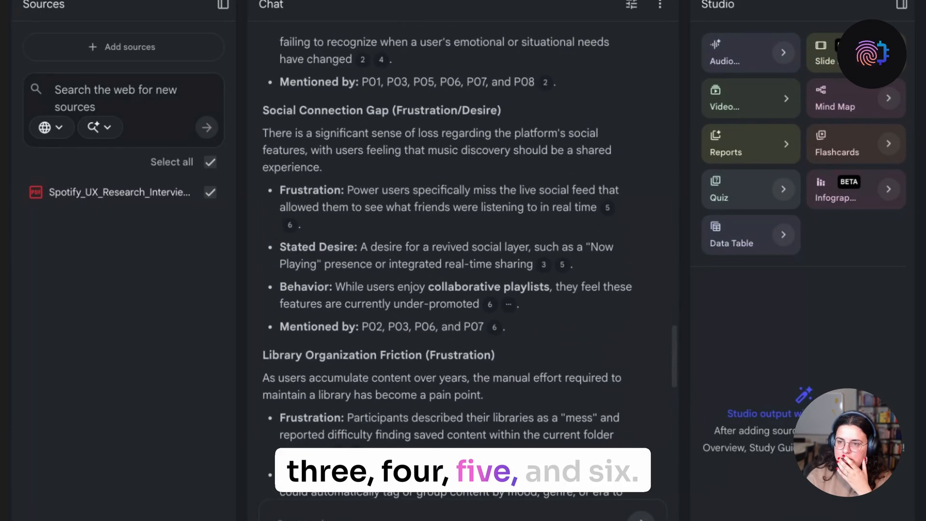
# Step: Ask for 3 distinct, memorably named user archetypes with listening goals, algorithm relationship, pain points and the participants who best represent them
pyautogui.scroll(-15, 447, 260)
pyautogui.scroll(-1, 446, 260)
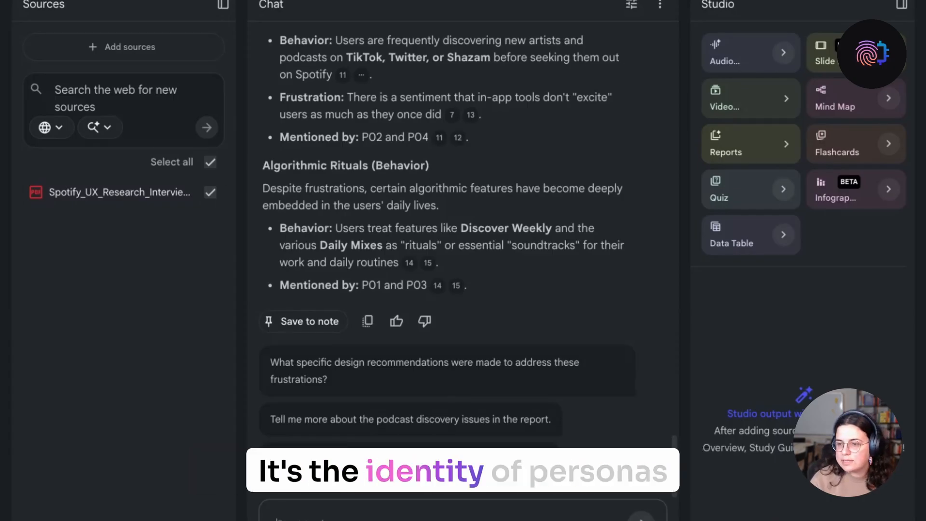
pyautogui.click(396, 515)
pyautogui.write('Based on the interview transcripts, identify 3 distinct user archetypes that represent meaningfully different relationships with Spotify. For each archetype, describe: their listening goals, their relationship with the algorithm, their pain points, and which participants best represent them. Give each archetype a short memorable name (e.g. "The Curator", "The Passive Listener").')
pyautogui.press('Return')
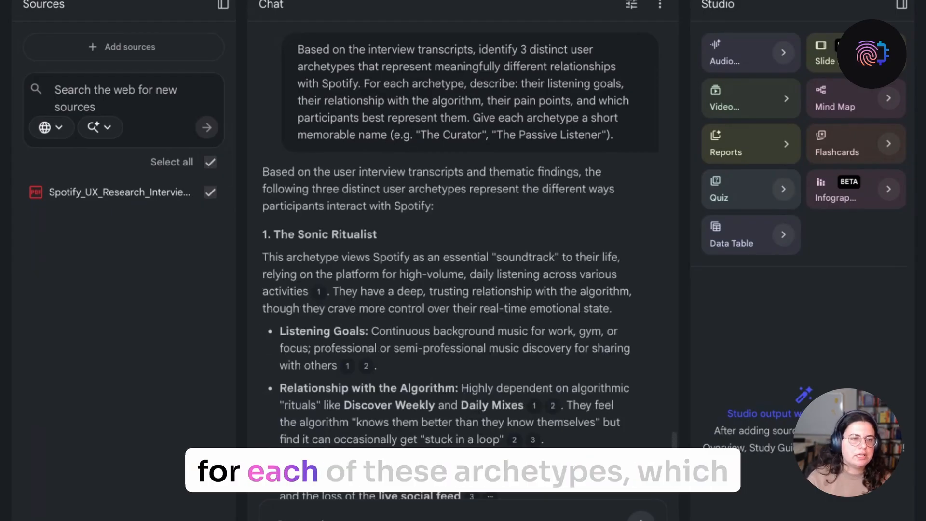
# Step: Request a full UX persona card per archetype with name, age, location, bio, goals, frustrations, behaviours, direct quote, and most- and least-used Spotify features
pyautogui.scroll(-5, 463, 265)
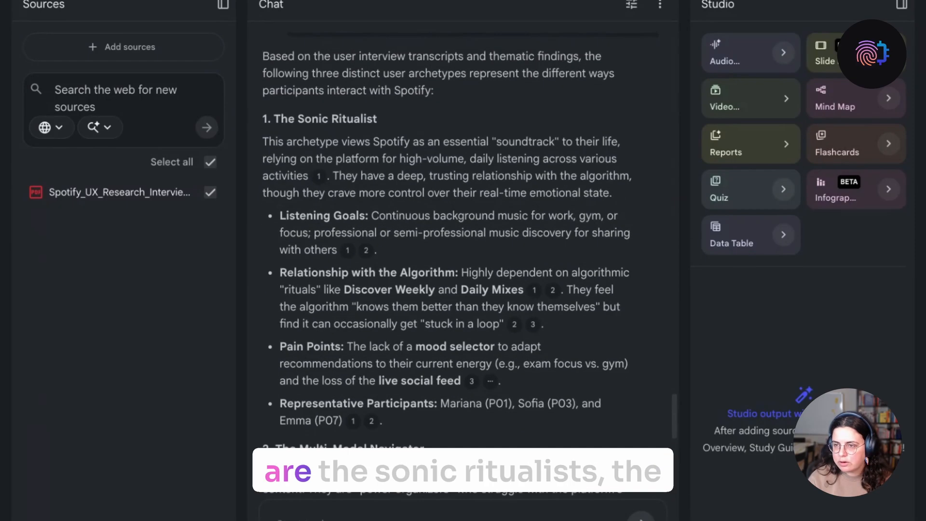
pyautogui.scroll(6, 463, 265)
pyautogui.scroll(-7, 462, 266)
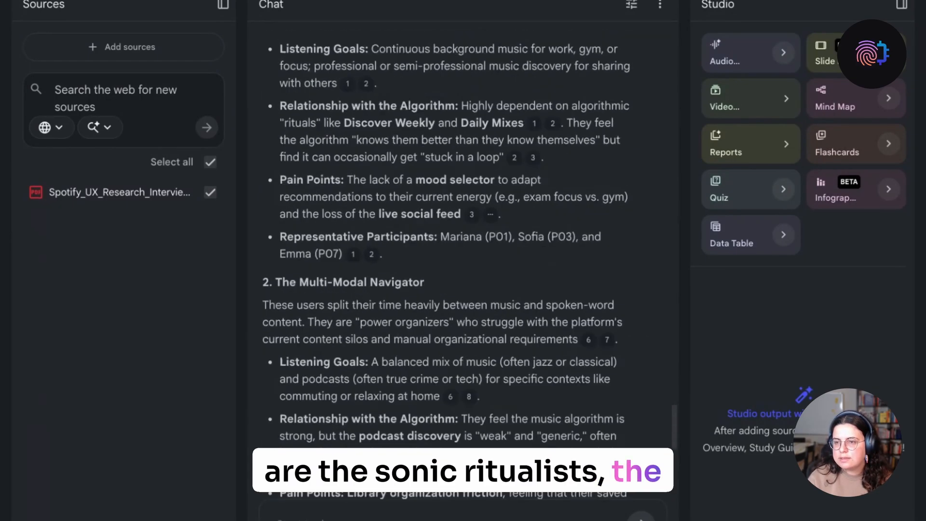
pyautogui.scroll(-9, 463, 265)
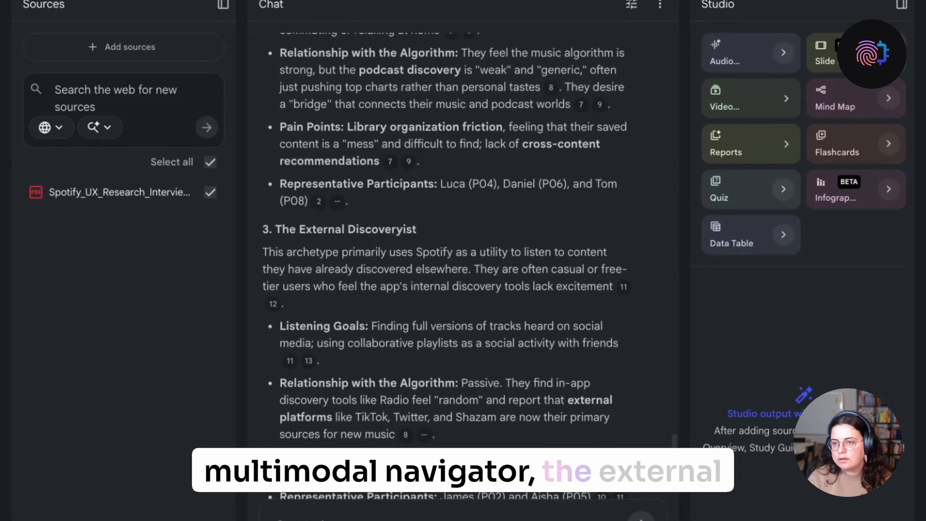
pyautogui.scroll(-2, 463, 265)
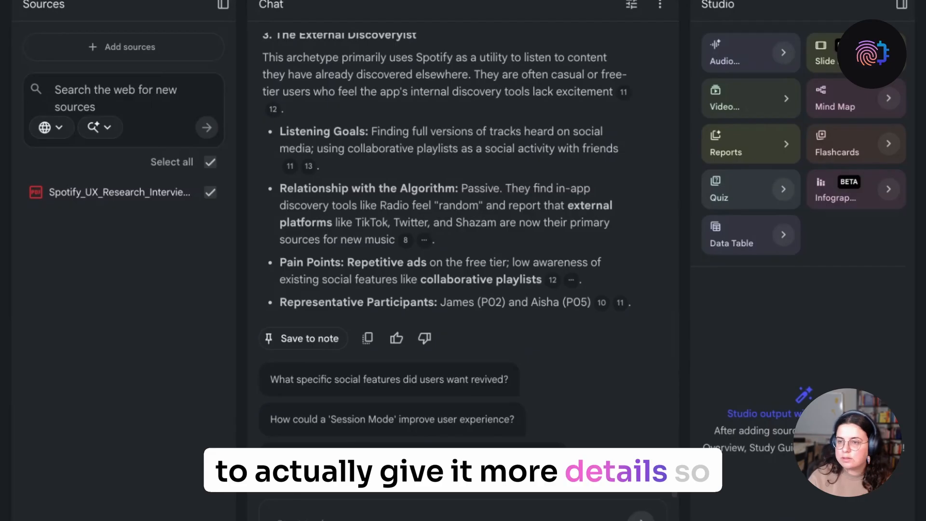
pyautogui.click(385, 516)
pyautogui.hotkey('ctrl', 'v')
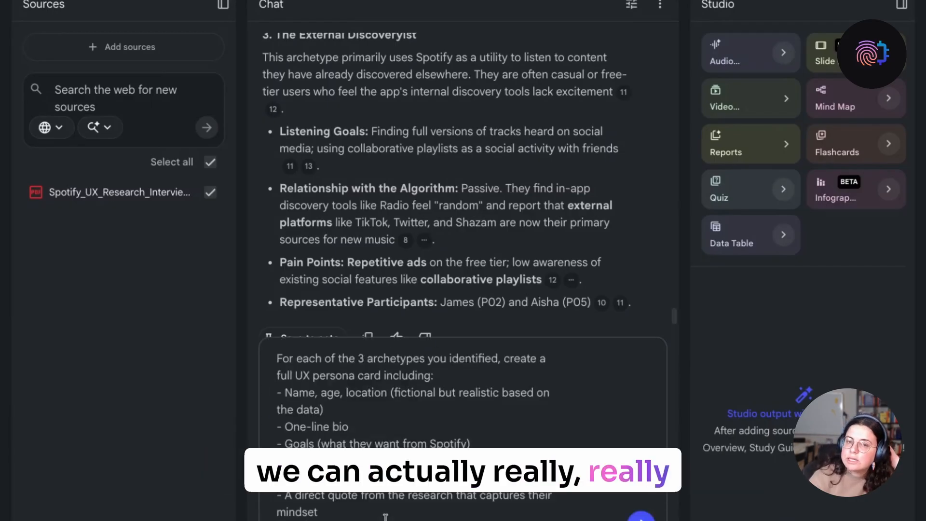
pyautogui.press('Return')
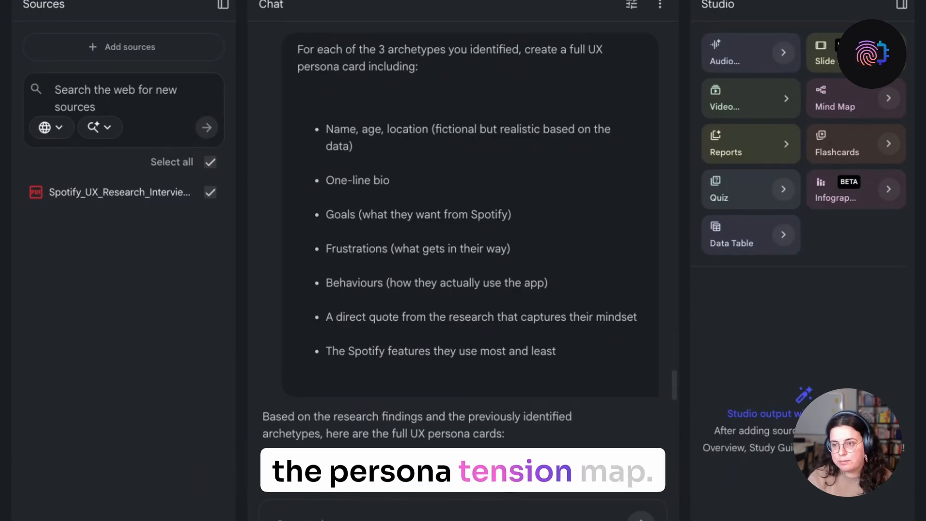
# Step: Examine the tension analysis comparing the 3 personas, through to the prioritization summary table
pyautogui.scroll(-8, 463, 241)
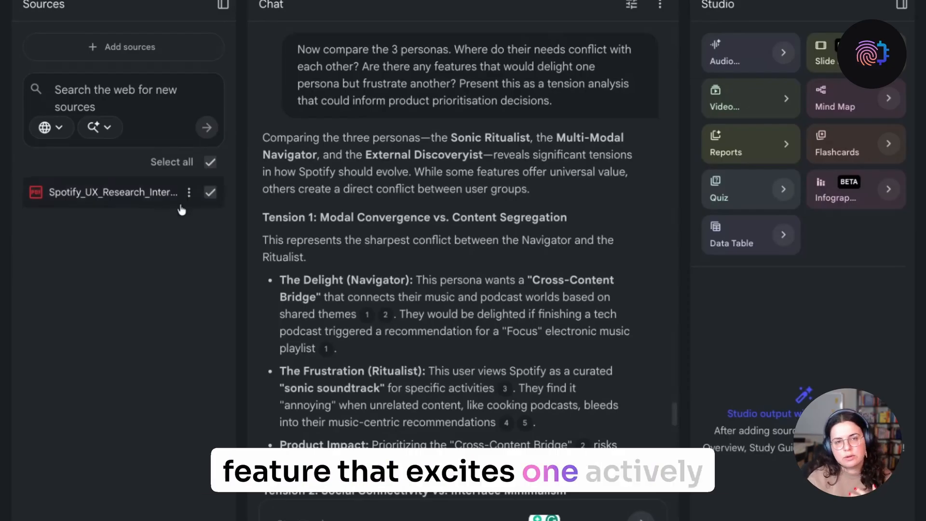
pyautogui.scroll(-1, 420, 258)
pyautogui.scroll(-5, 420, 261)
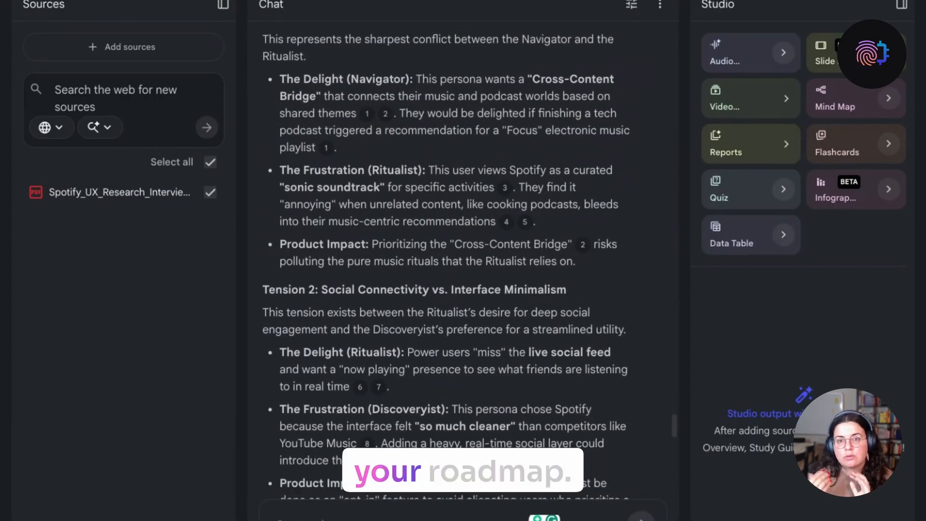
pyautogui.scroll(-5, 318, 178)
pyautogui.scroll(-15, 318, 178)
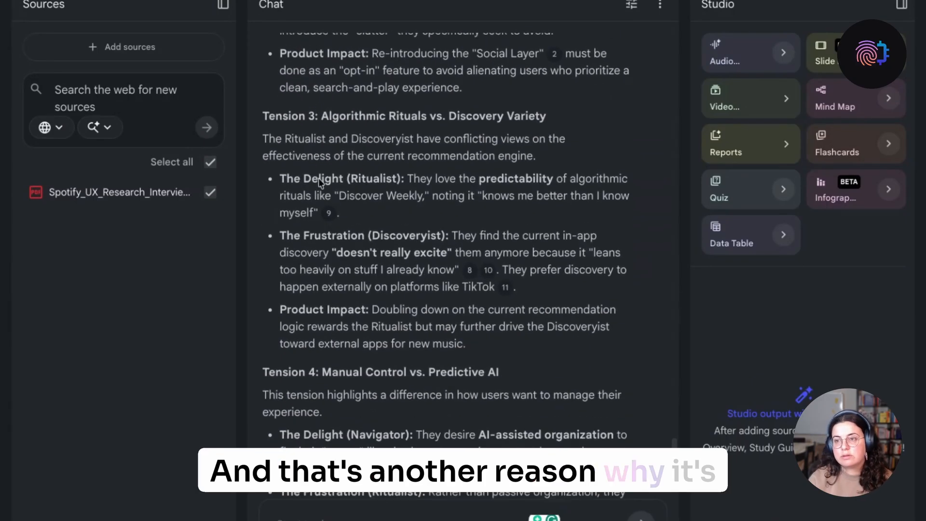
pyautogui.scroll(3, 339, 233)
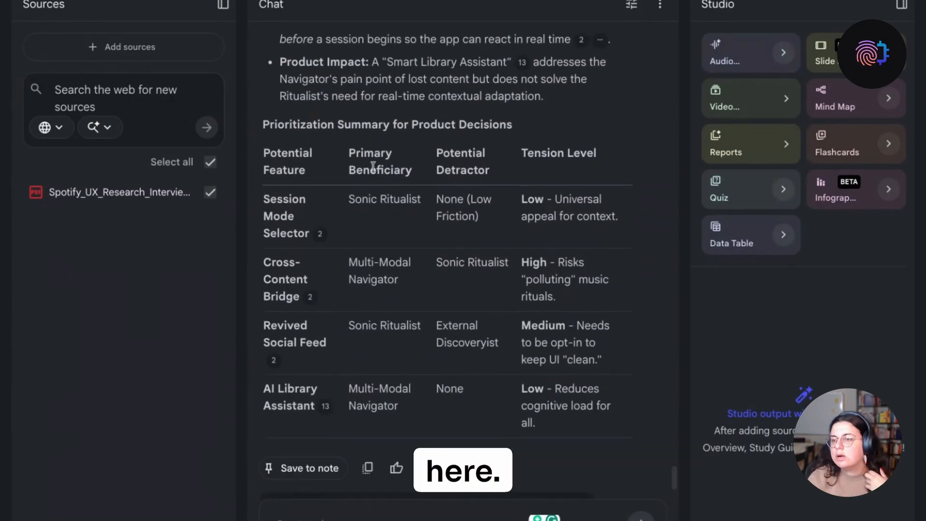
pyautogui.scroll(-2, 512, 266)
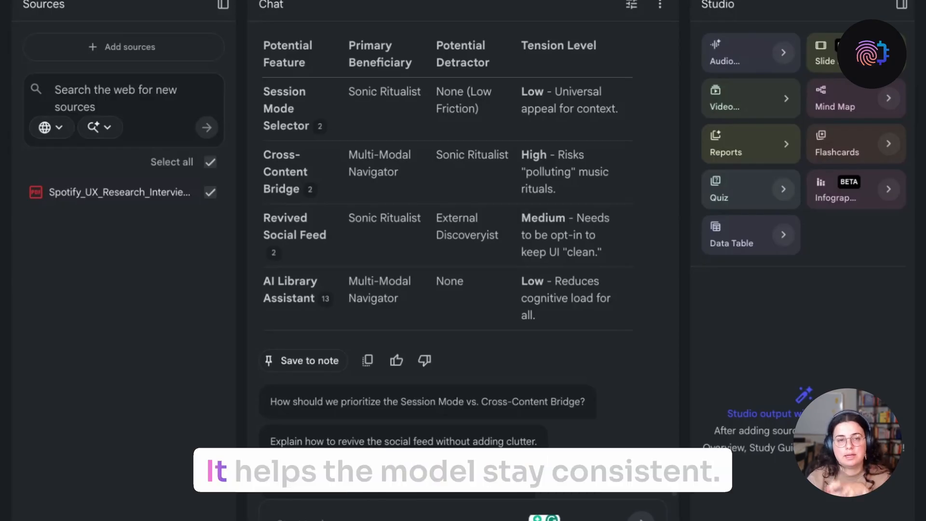
# Step: Request an empathy map for The Sonic Ritualist with SAYS, THINKS, DOES, FEELS quadrants plus "Pains" and "Gains", quoting or closely paraphrasing only transcript evidence
pyautogui.scroll(15, 476, 181)
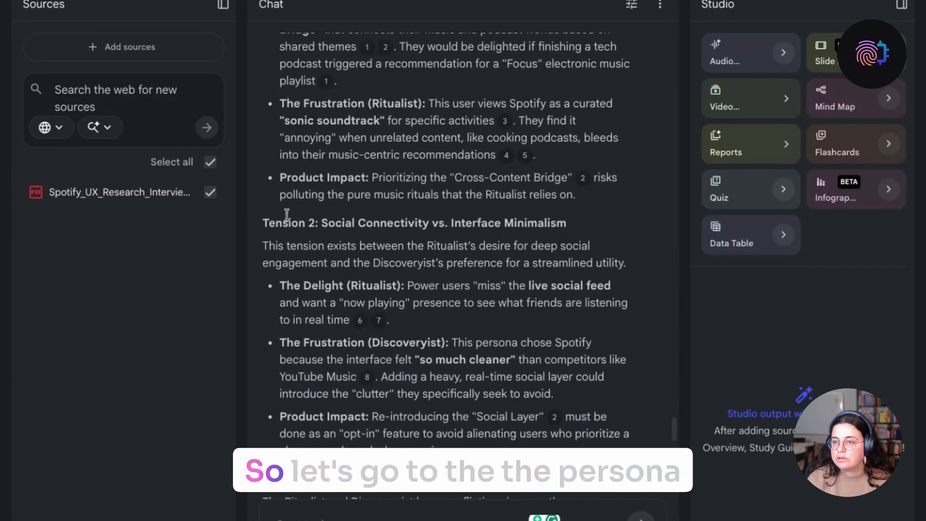
pyautogui.scroll(15, 476, 182)
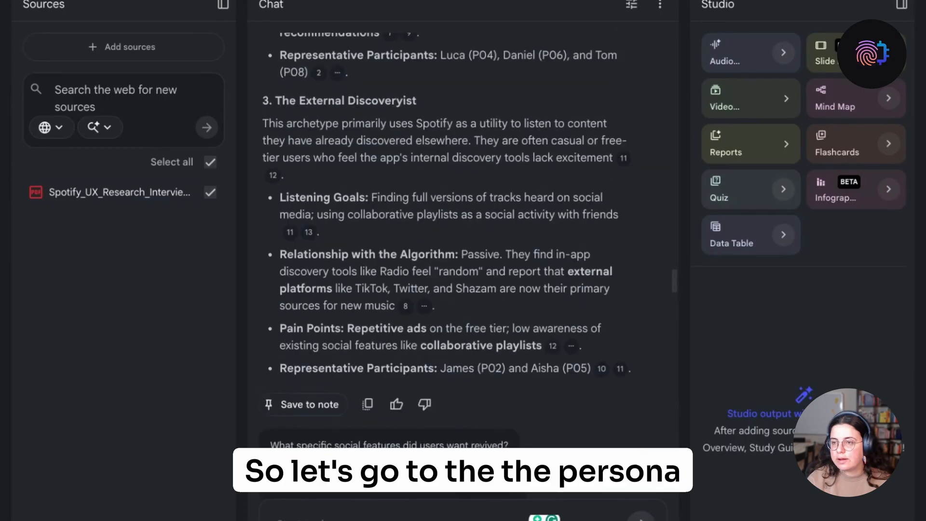
pyautogui.scroll(10, 568, 305)
pyautogui.scroll(-5, 568, 306)
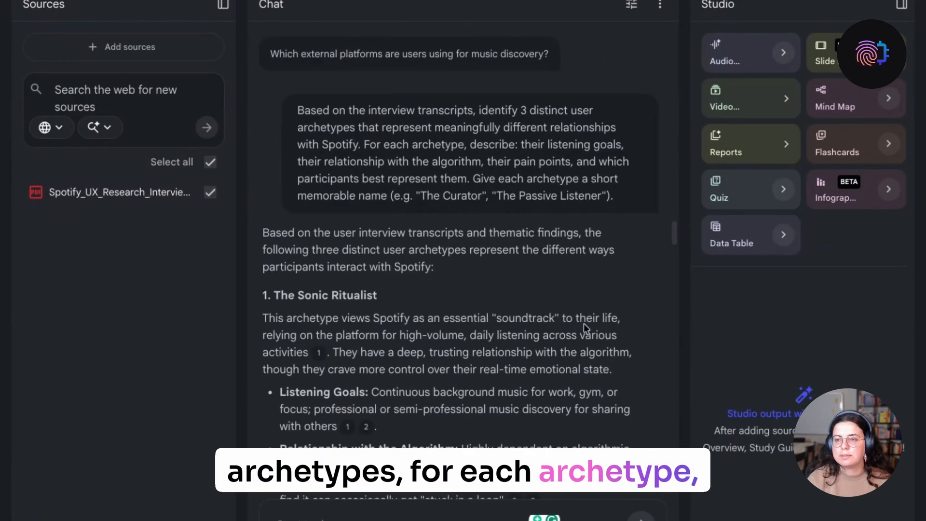
pyautogui.scroll(-3, 438, 206)
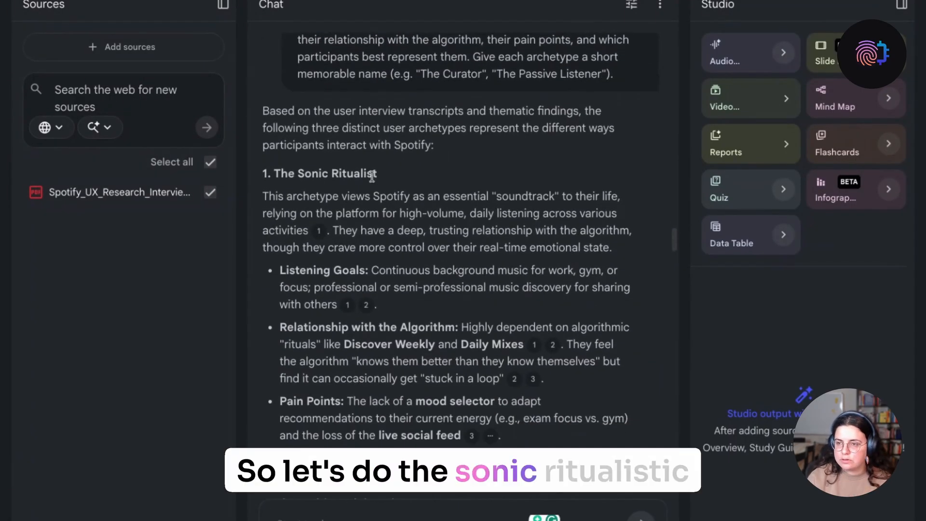
pyautogui.moveTo(377, 173); pyautogui.dragTo(365, 172)
pyautogui.click(400, 515)
pyautogui.hotkey('ctrl', 'v')
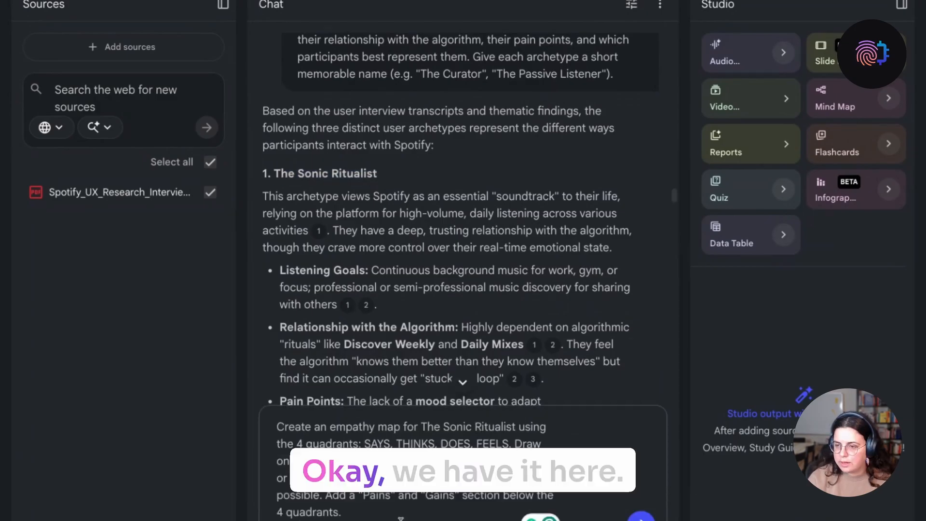
pyautogui.click(641, 518)
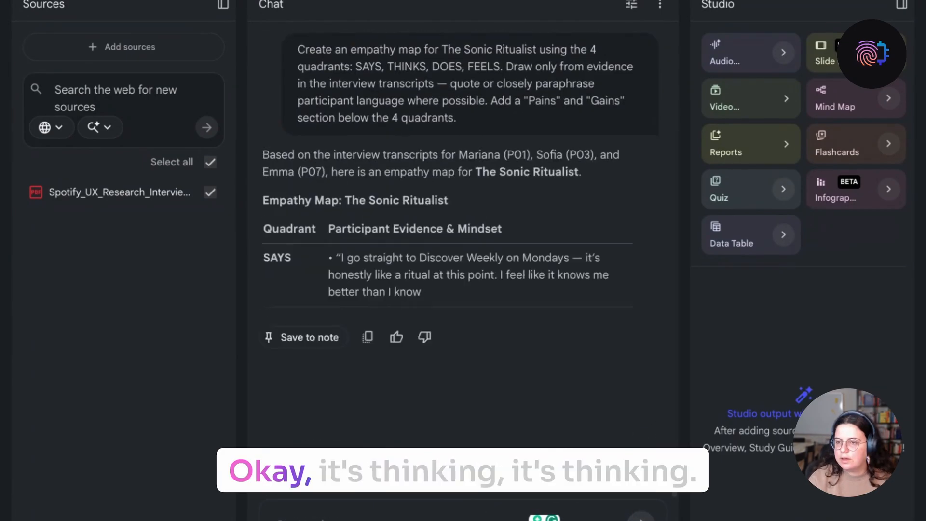
# Step: Select the archetype names "The Multi-Modal Navigator" and "The External Discoveryist" in the earlier archetype answer for use in prompts
pyautogui.scroll(5, 505, 270)
pyautogui.scroll(15, 505, 270)
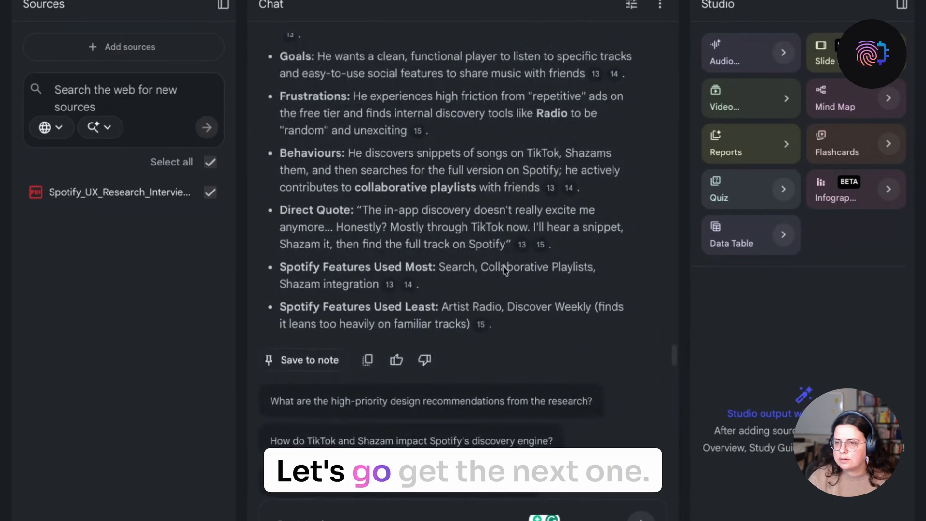
pyautogui.scroll(-20, 442, 292)
pyautogui.scroll(2, 442, 291)
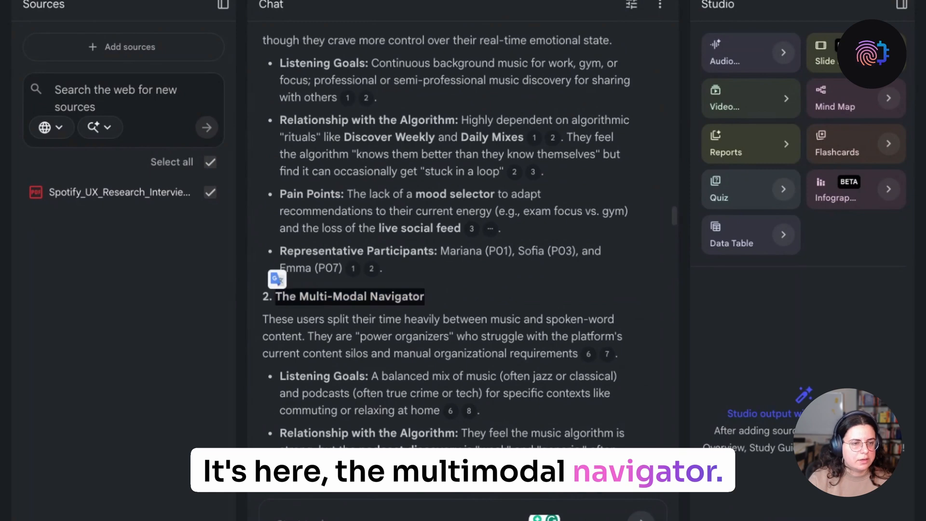
pyautogui.scroll(8, 446, 241)
pyautogui.scroll(-12, 446, 241)
pyautogui.scroll(-3, 429, 273)
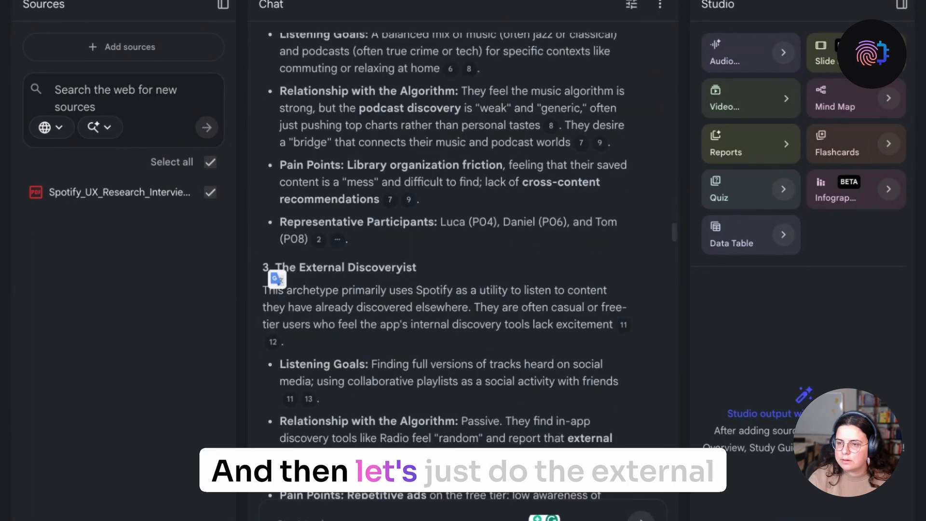
pyautogui.moveTo(417, 268); pyautogui.dragTo(275, 262)
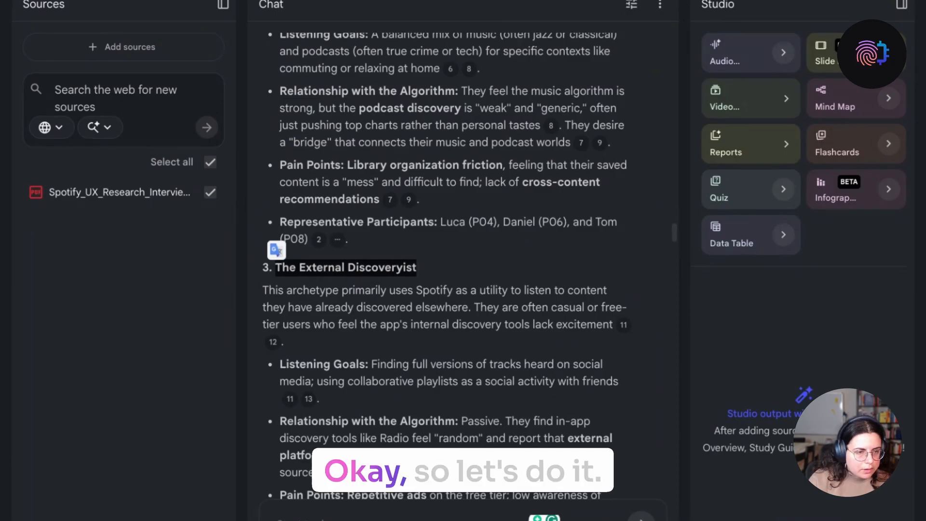
# Step: Examine the Sonic Ritualist empathy map against its prompt, from the four quadrants down to the Pains and Gains
pyautogui.scroll(-15, 354, 189)
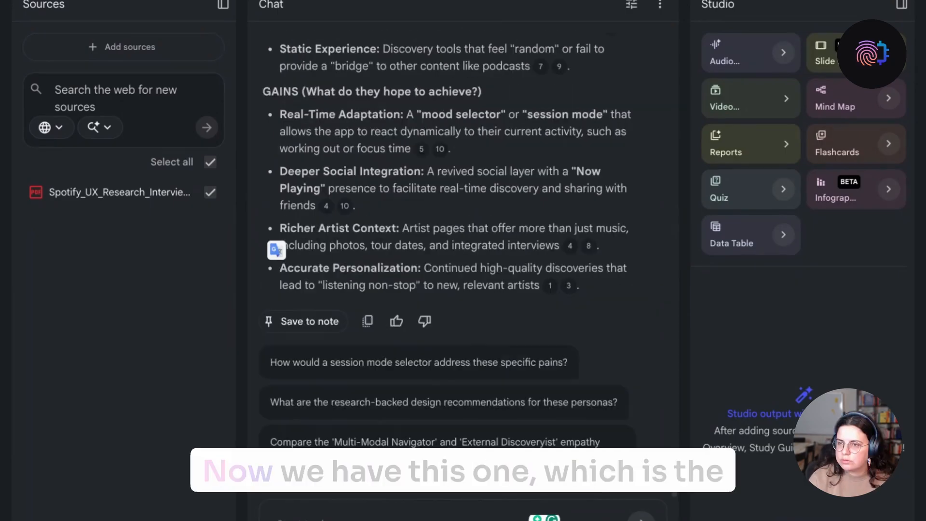
pyautogui.scroll(10, 354, 190)
pyautogui.scroll(4, 354, 189)
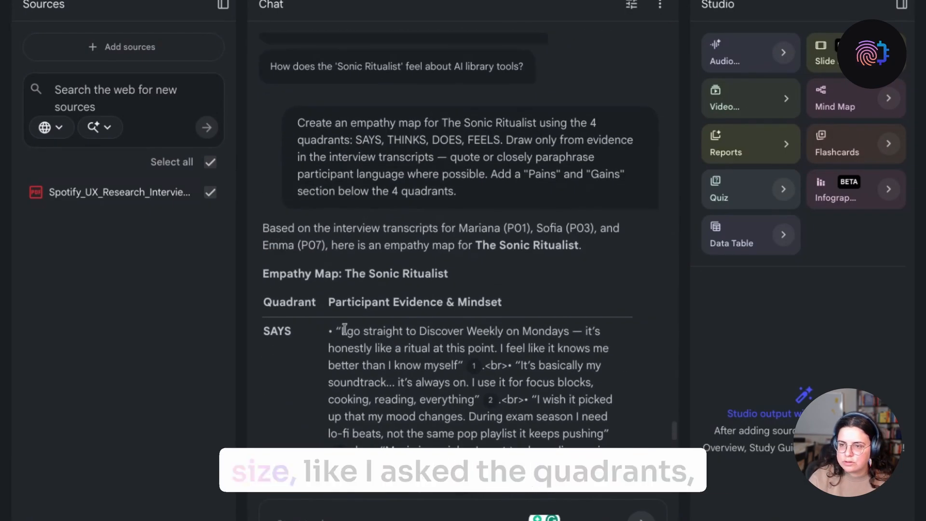
pyautogui.scroll(-4, 299, 331)
pyautogui.scroll(2, 571, 148)
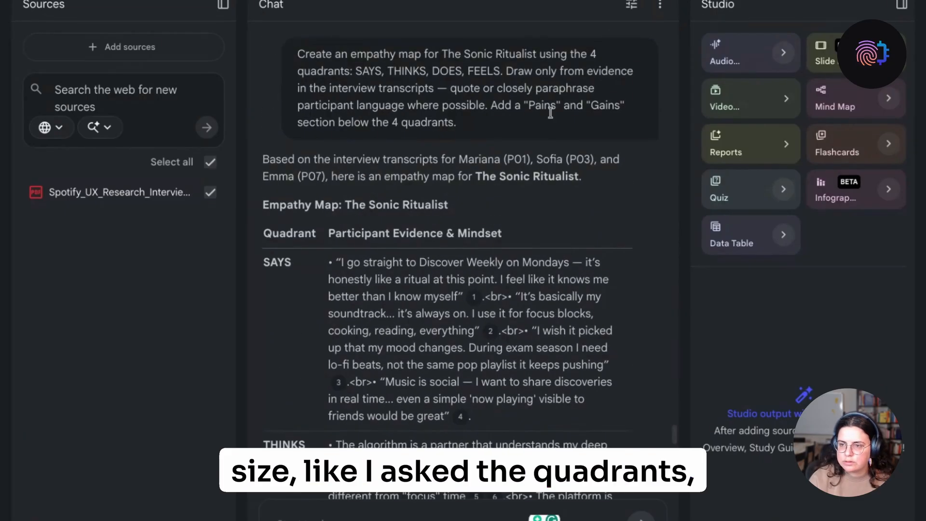
pyautogui.scroll(-6, 316, 331)
pyautogui.scroll(-10, 316, 333)
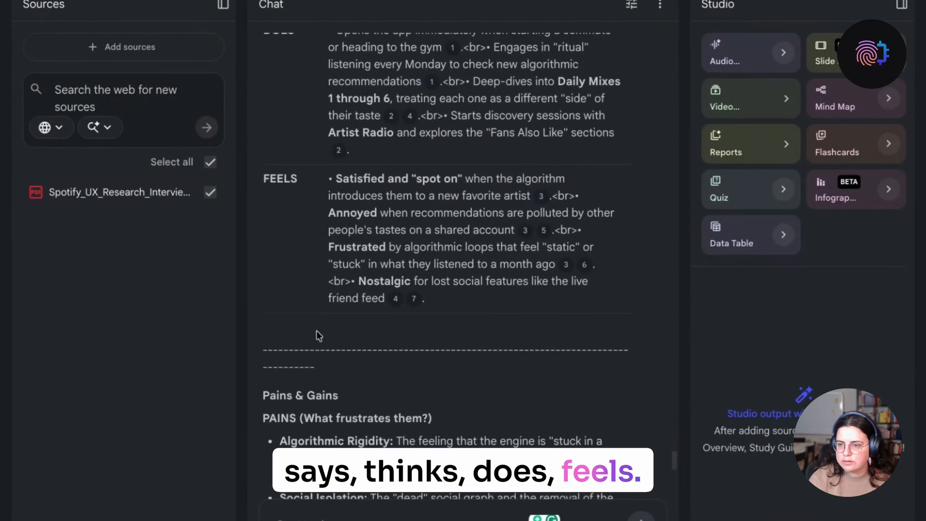
pyautogui.scroll(-7, 418, 281)
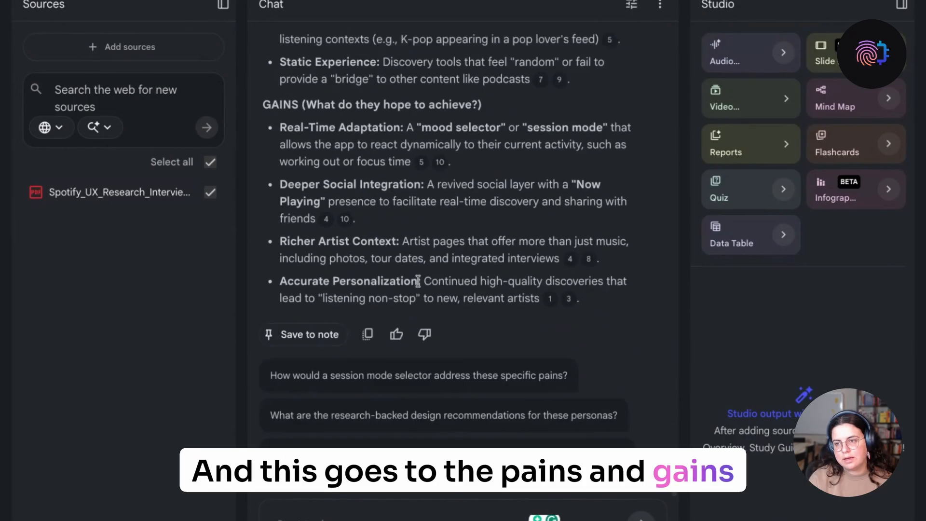
pyautogui.scroll(3, 456, 406)
pyautogui.scroll(-3, 456, 406)
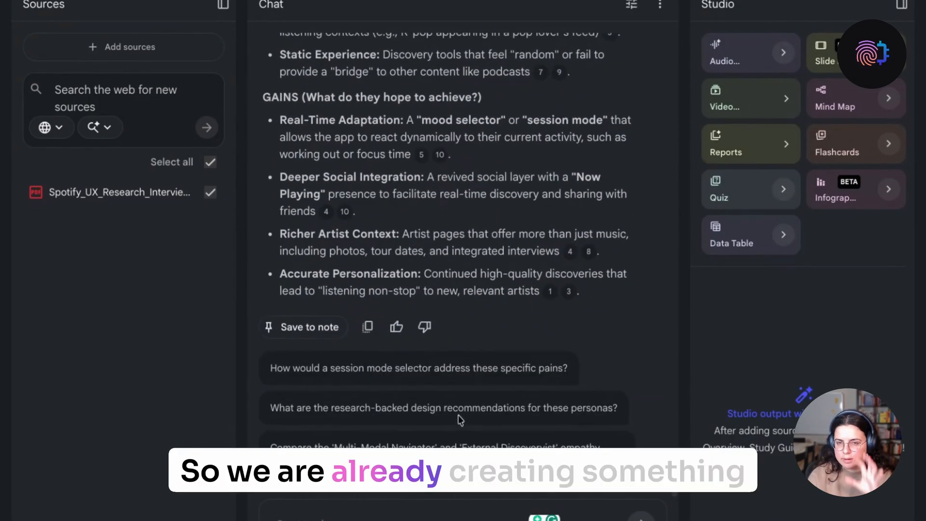
# Step: Request an empathy map for The Multi-Modal Navigator in the same 4-quadrant format plus Pains and Gains, grounding every point in the interview data
pyautogui.click(307, 517)
pyautogui.write('Create an empathy map for The Multi-Modal Navigator using the same 4-quadrant format (SAYS, THINKS, DOES, FEELS) plus Pains and Gains. Ground every point in the interview data.')
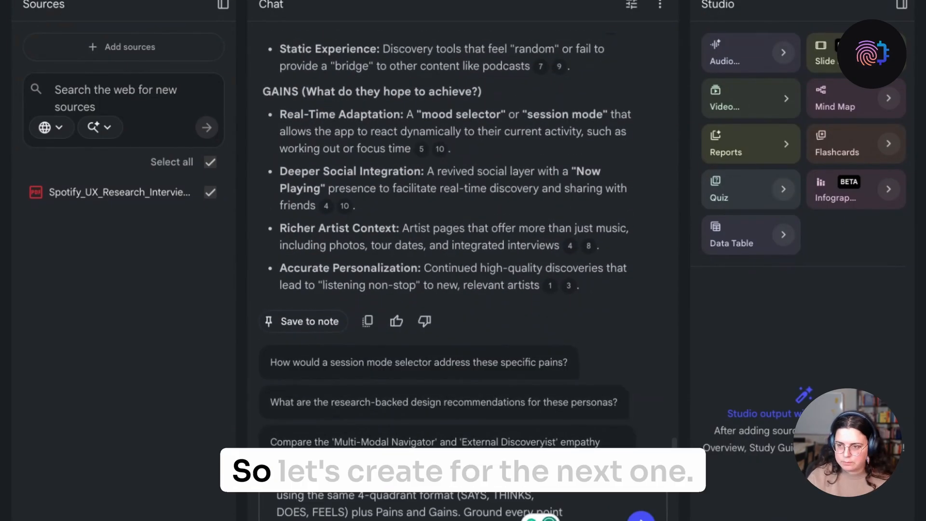
pyautogui.click(641, 518)
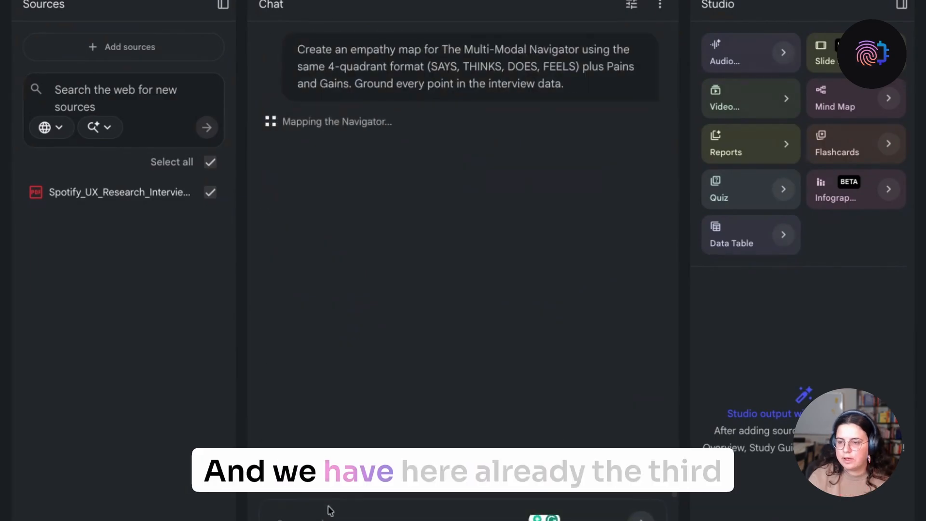
# Step: Request a 4-quadrant empathy map for The External Discoveryist plus Pains and Gains, highlighting any surprising or counterintuitive insights
pyautogui.click(326, 510)
pyautogui.hotkey('ctrl', 'v')
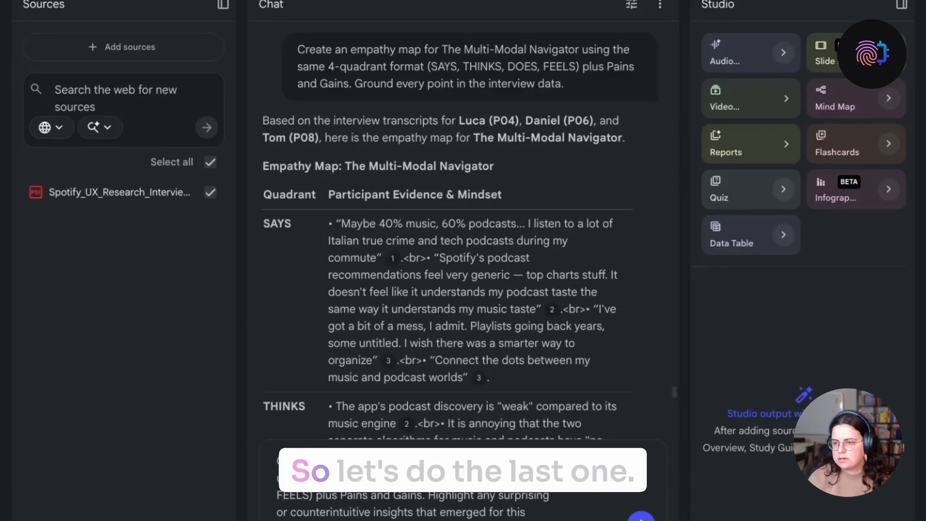
pyautogui.press('Return')
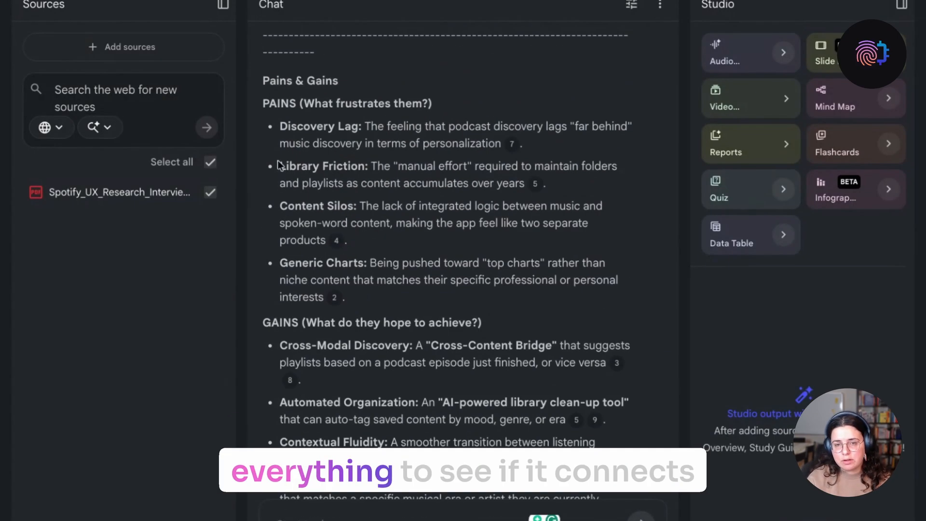
# Step: Review the Multi-Modal Navigator's pains and gains and the External Discoveryist empathy map through its Pains section
pyautogui.scroll(-1, 427, 295)
pyautogui.scroll(-10, 426, 293)
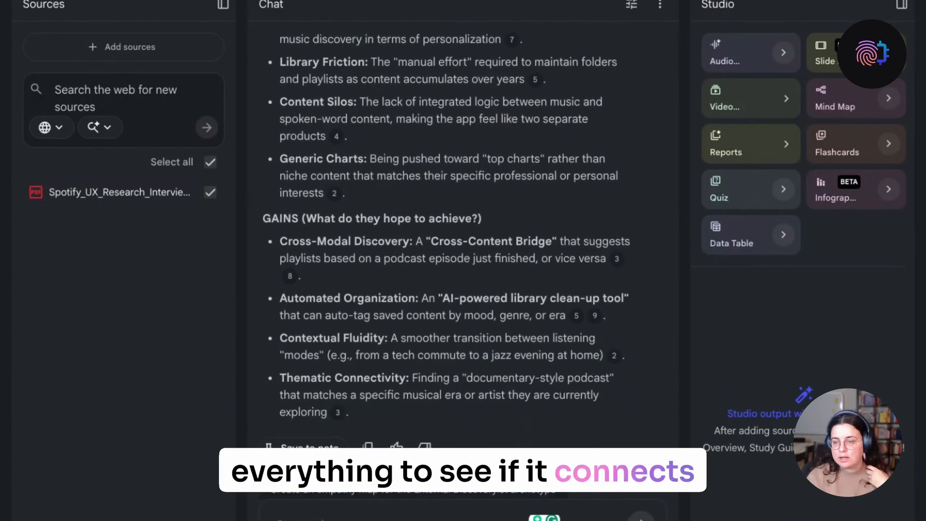
pyautogui.scroll(-4, 427, 293)
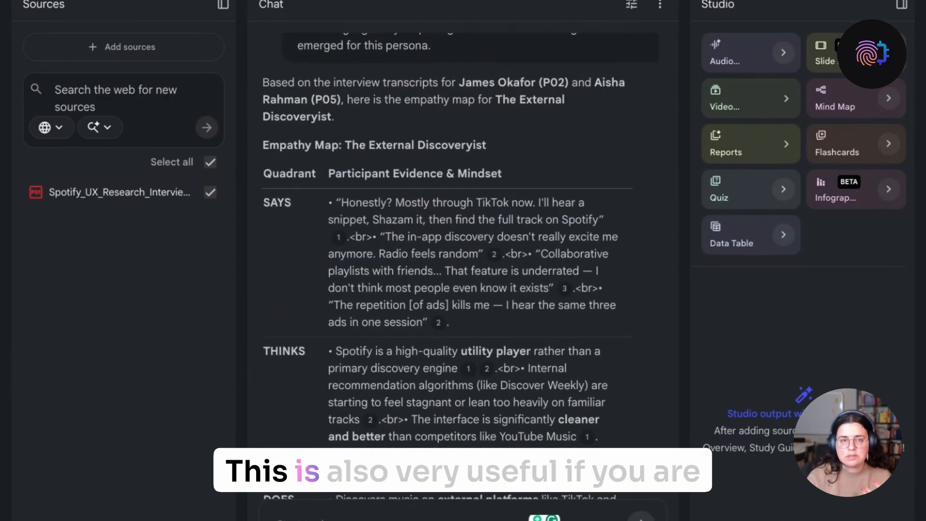
pyautogui.scroll(-2, 426, 293)
pyautogui.scroll(-1, 447, 280)
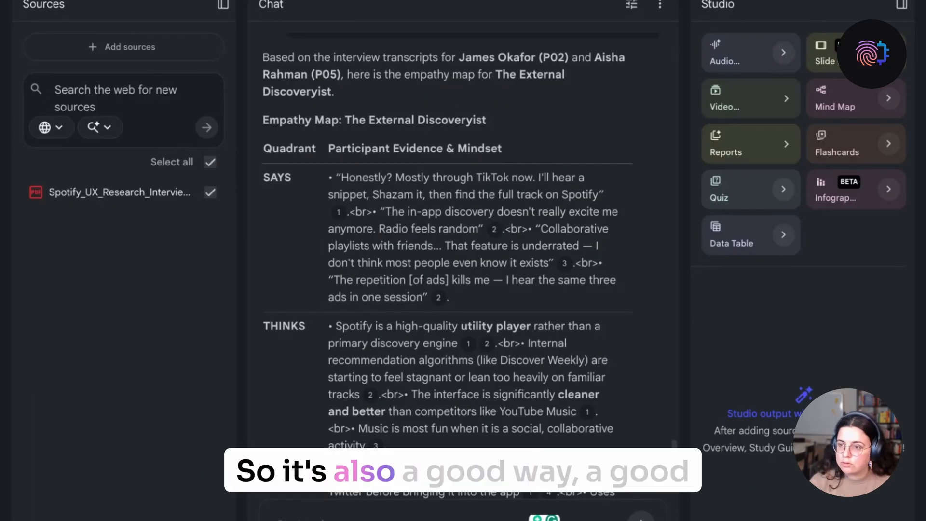
pyautogui.scroll(-15, 447, 266)
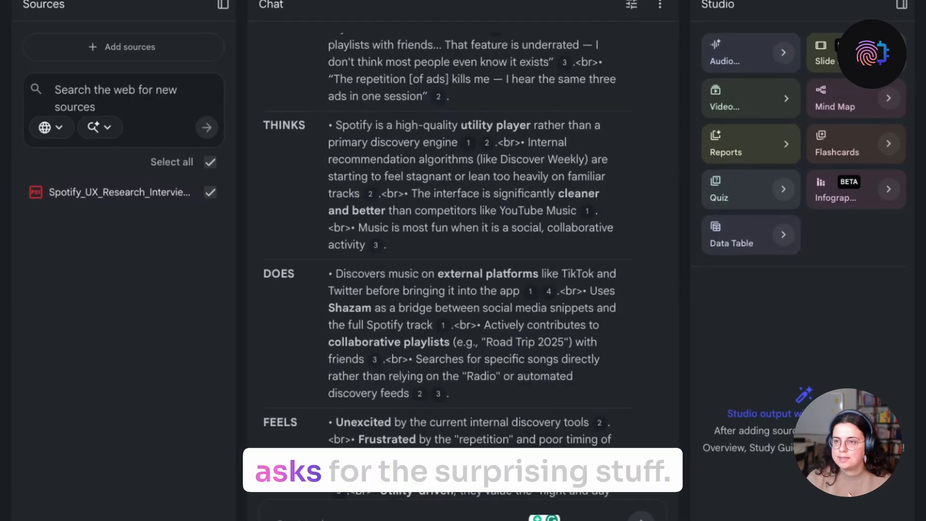
pyautogui.scroll(10, 463, 241)
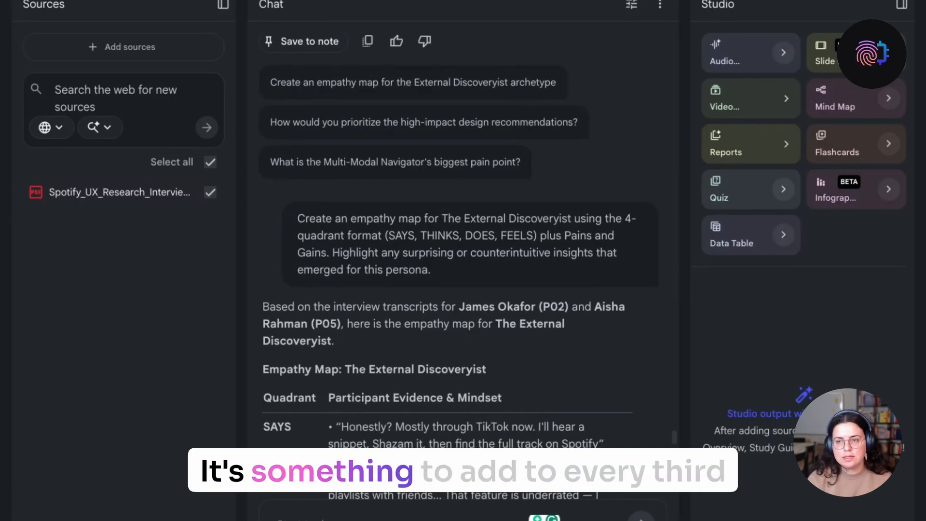
pyautogui.scroll(-10, 447, 265)
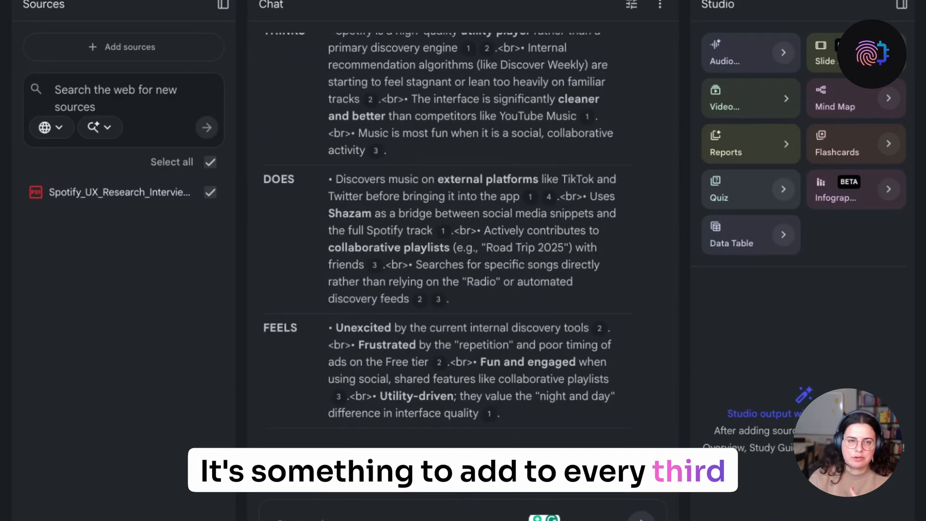
pyautogui.scroll(-5, 447, 265)
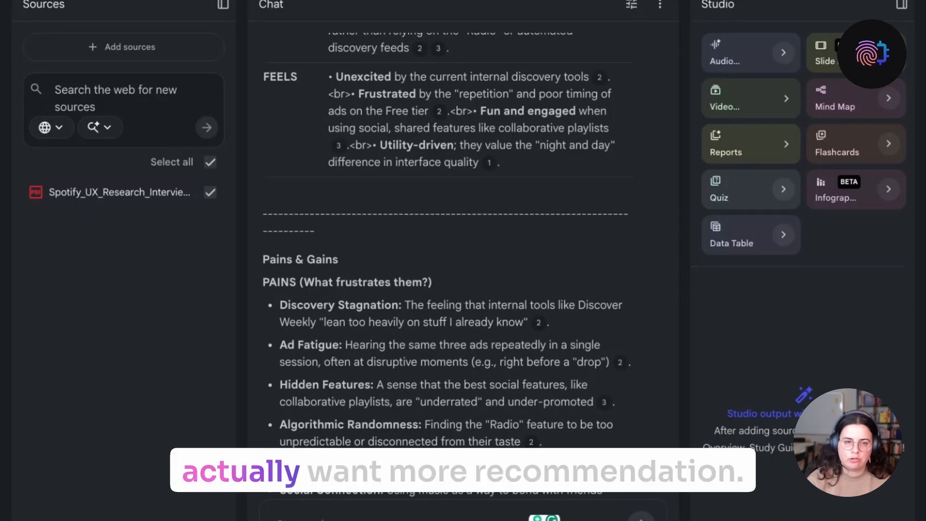
pyautogui.scroll(-1, 444, 265)
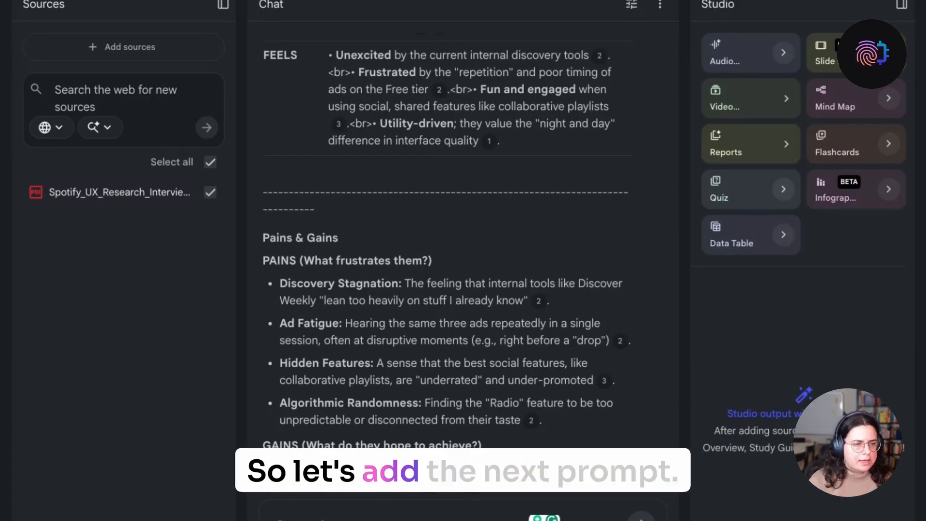
# Step: Request a Jobs To Be Done analysis listing at least 8 functional, emotional and social jobs as "When [situation], I want to [motivation], so I can [expected outcome]."
pyautogui.hotkey('ctrl', 'v')
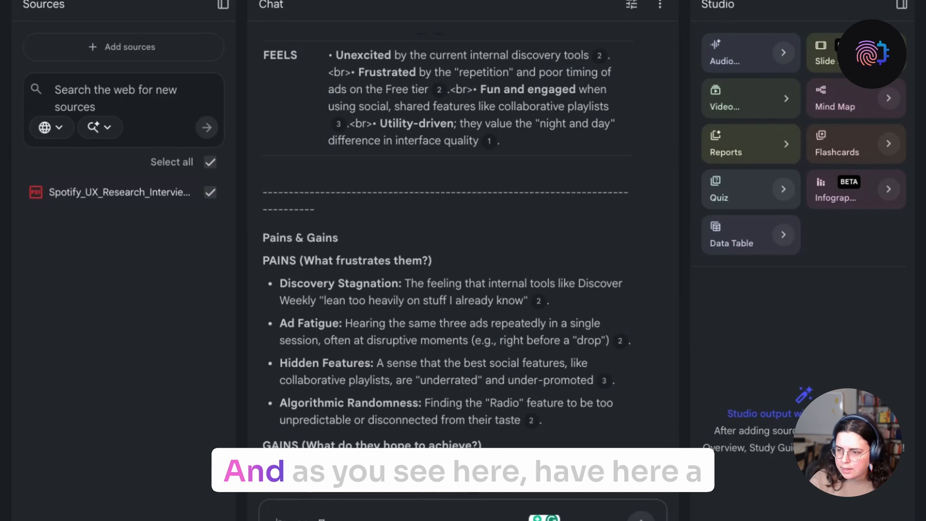
pyautogui.press('Return')
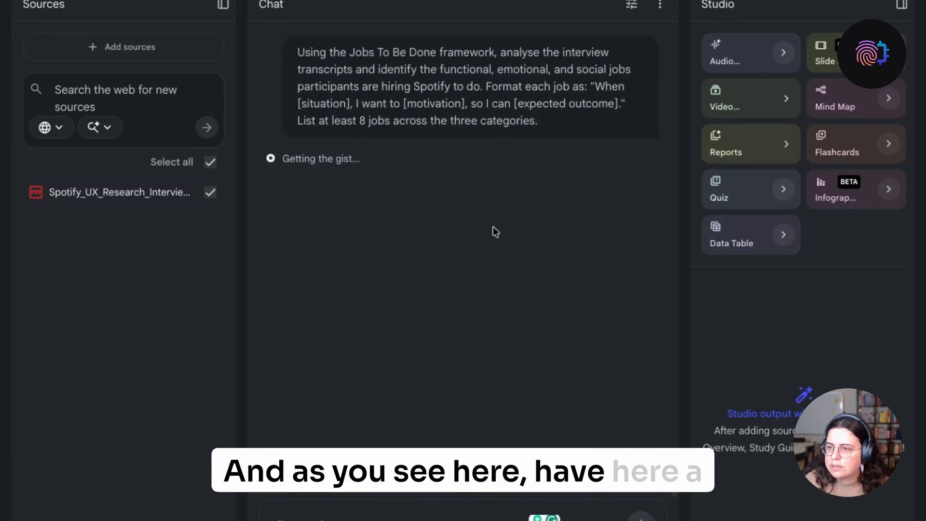
# Step: Examine the requested job format in the prompt and read through the functional, emotional and social jobs in the answer
pyautogui.moveTo(485, 207); pyautogui.dragTo(629, 225)
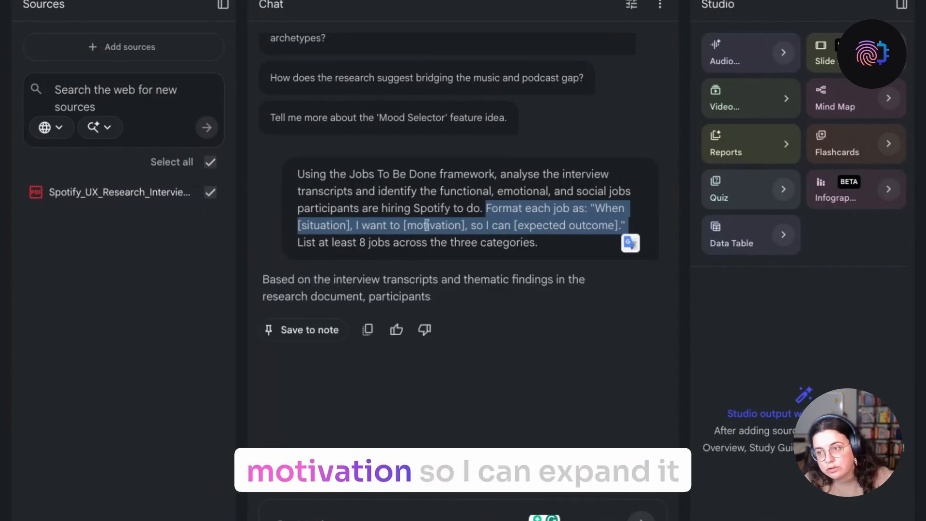
pyautogui.click(581, 247)
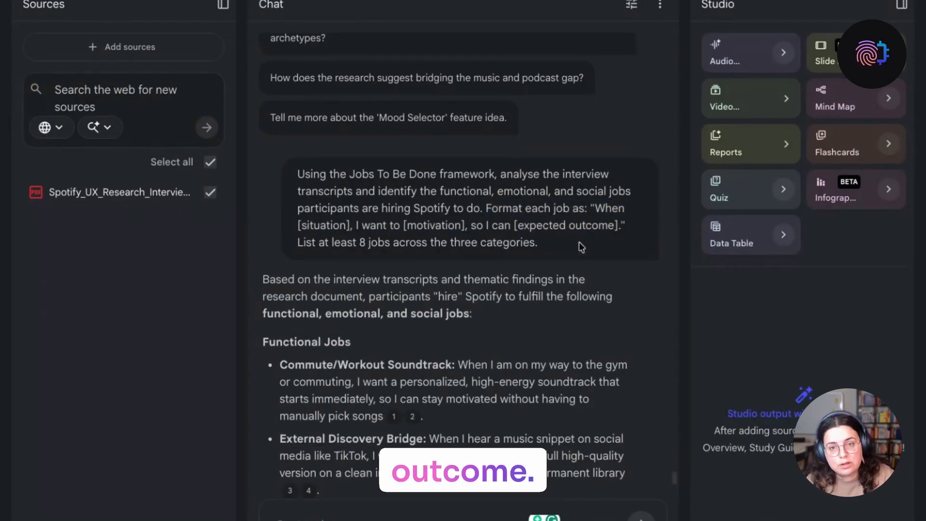
pyautogui.scroll(-4, 579, 242)
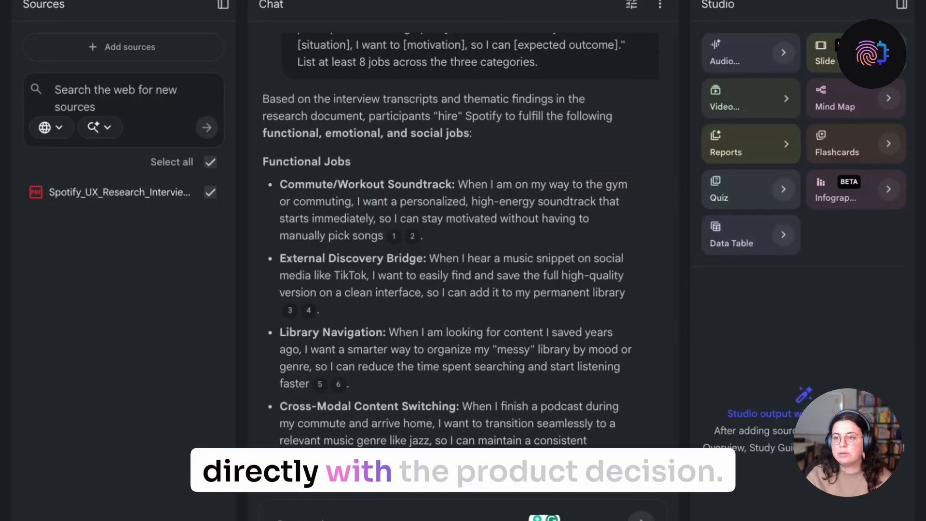
pyautogui.scroll(-1, 447, 255)
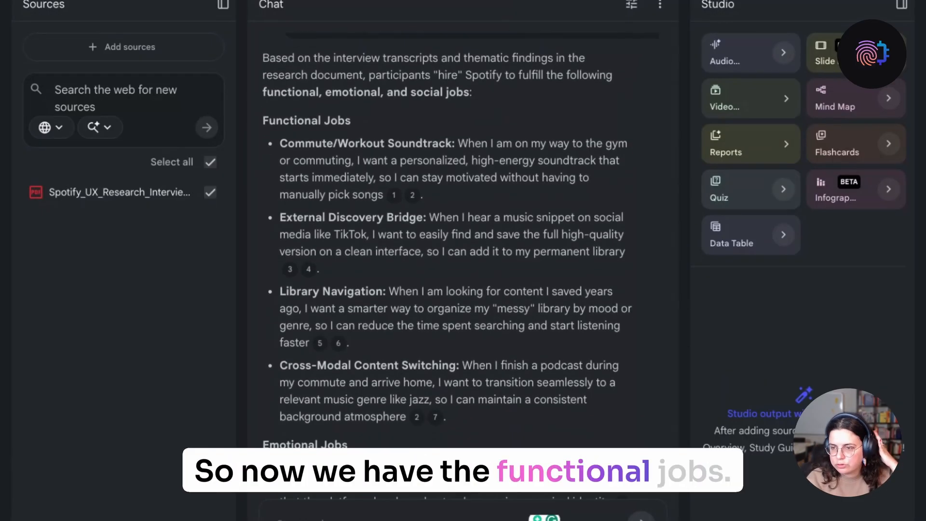
pyautogui.scroll(-10, 447, 255)
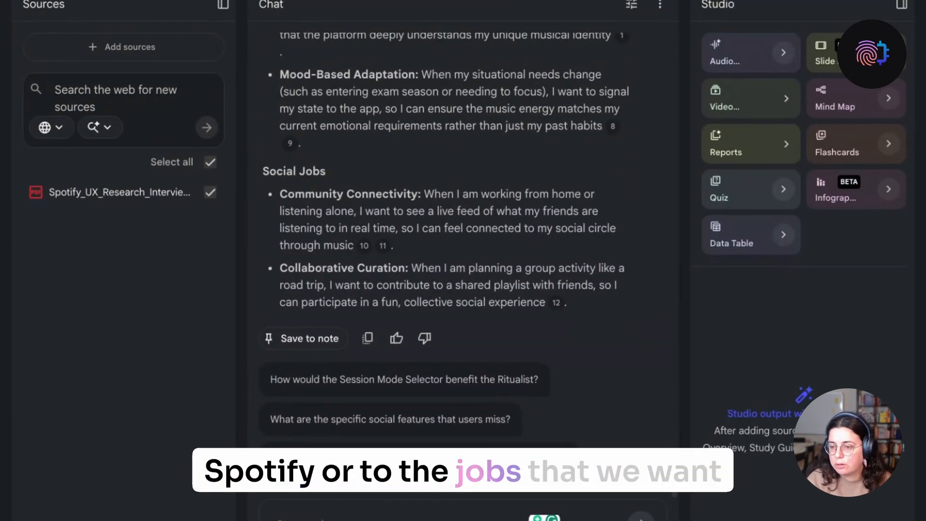
# Step: Ask which JTBD-list jobs Spotify currently underserves based on participant feedback, ranked by frequency of mention and intensity of frustration expressed
pyautogui.hotkey('ctrl', 'v')
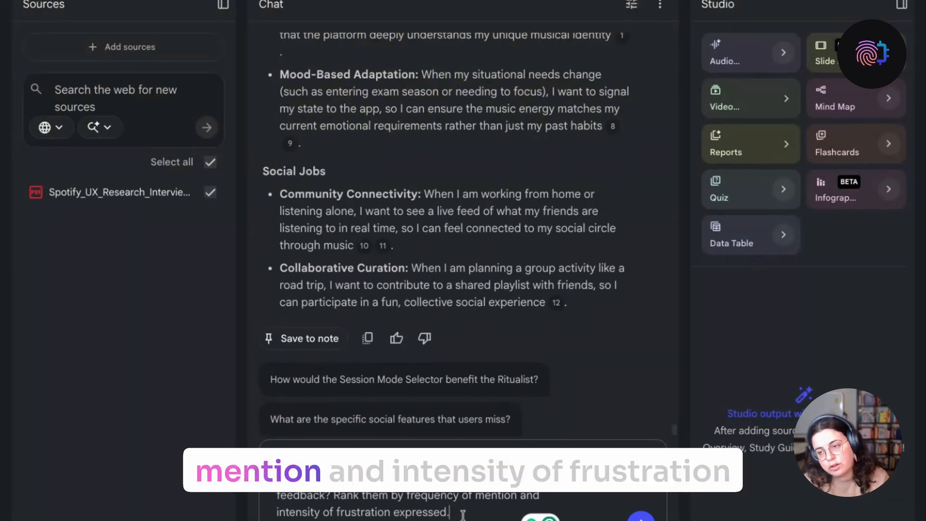
pyautogui.press('Return')
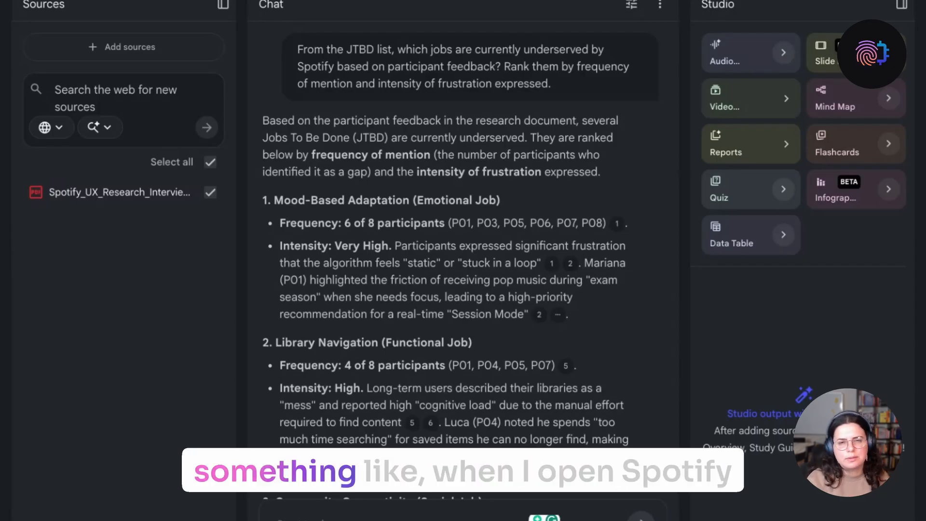
pyautogui.scroll(-15, 463, 265)
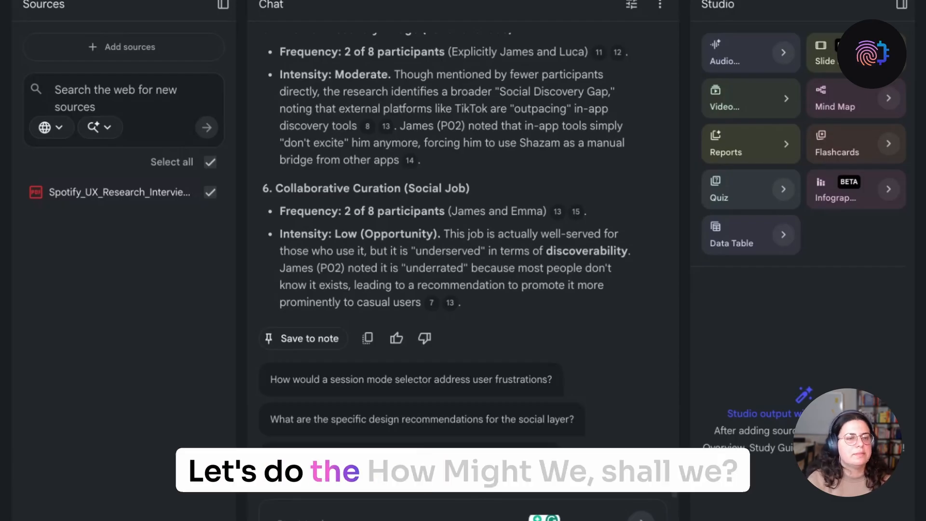
# Step: Request at least 15 specific "How Might We" questions organised into Personalisation, Social Features, Discovery, Library Management, and Cross-Content Experience
pyautogui.write('Using the participant frustrations and unmet needs from the interviews, generate at least 15 "How Might We" (HMW) questions. Organise them into categories: Personalisation, Social Features, Discovery, Library Management, and Cross-Content Experience. Make sure each HMW is specific enough to inspire concrete design solutions.')
pyautogui.press('Return')
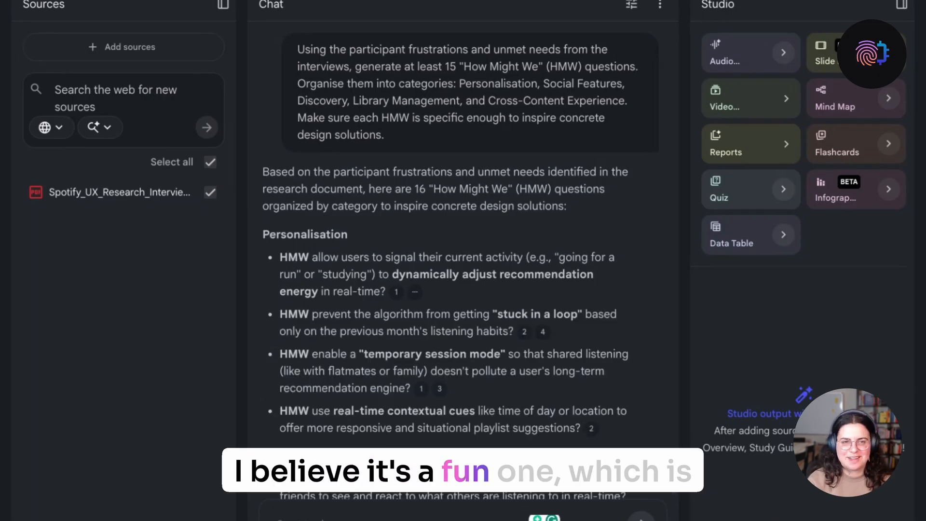
pyautogui.scroll(-10, 446, 261)
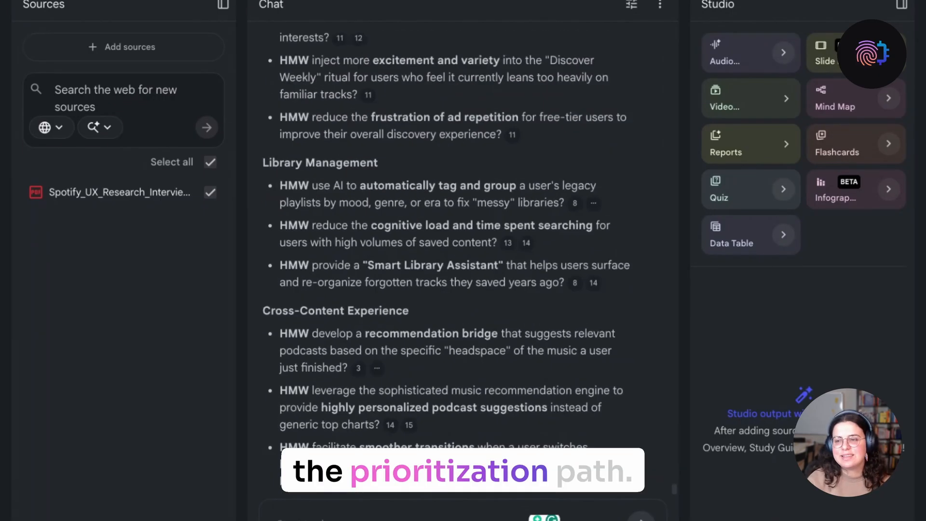
# Step: Request the top 5 HMW questions by problem frequency, emotional intensity and alignment with Spotify's core value proposition, and review the reasoning for each
pyautogui.hotkey('ctrl', 'v')
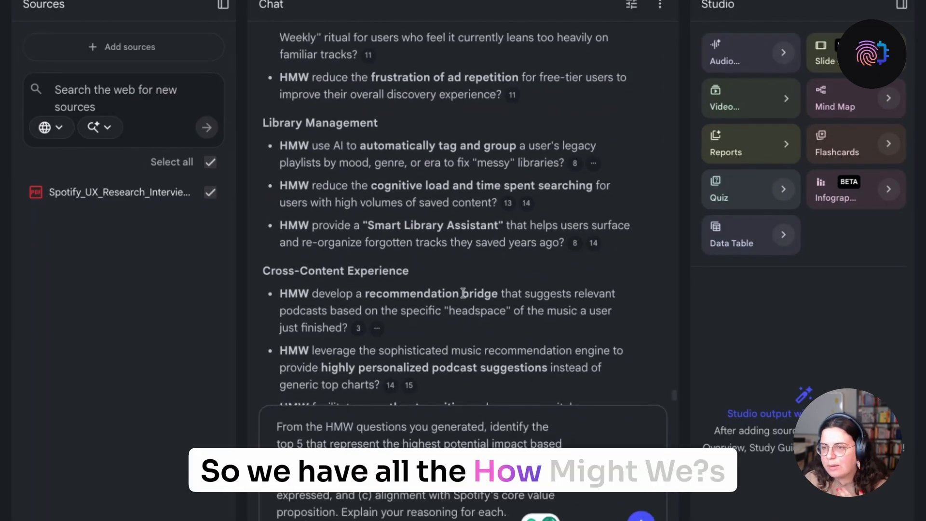
pyautogui.scroll(5, 420, 207)
pyautogui.scroll(1, 421, 206)
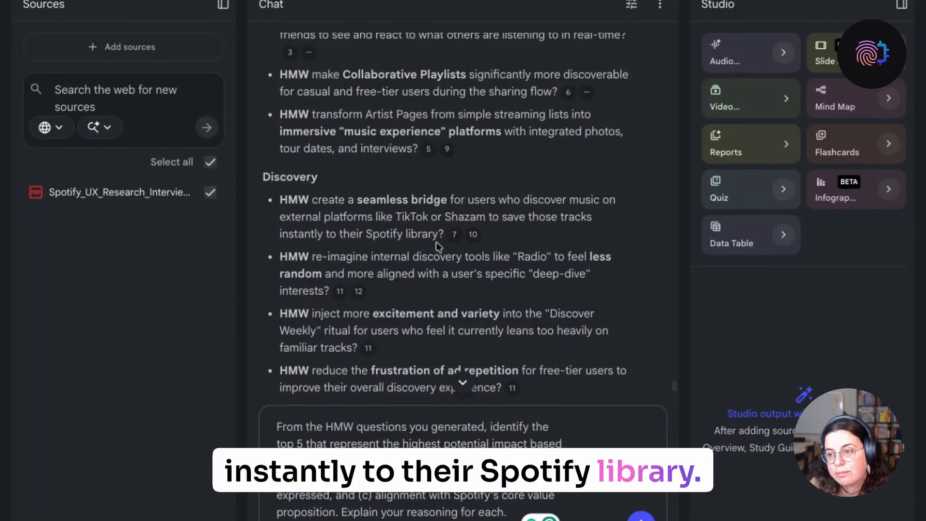
pyautogui.press('Return')
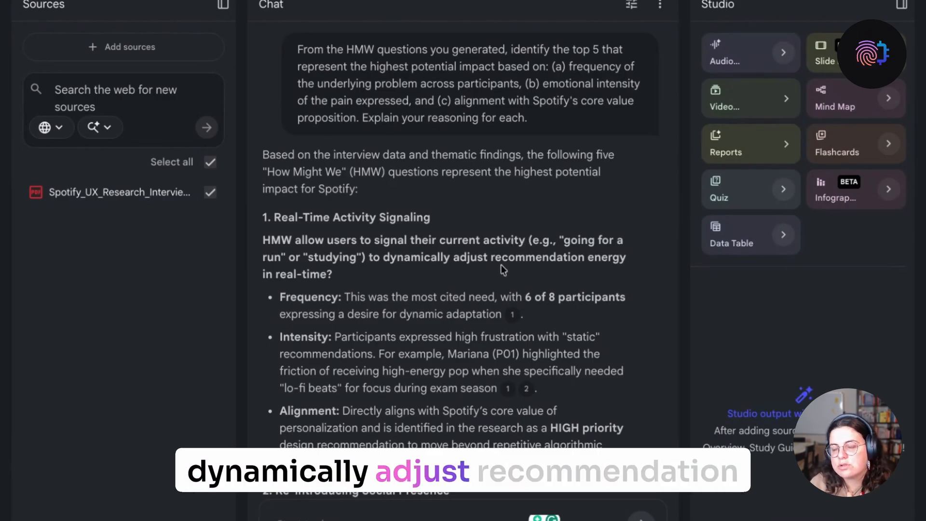
pyautogui.scroll(-1, 358, 283)
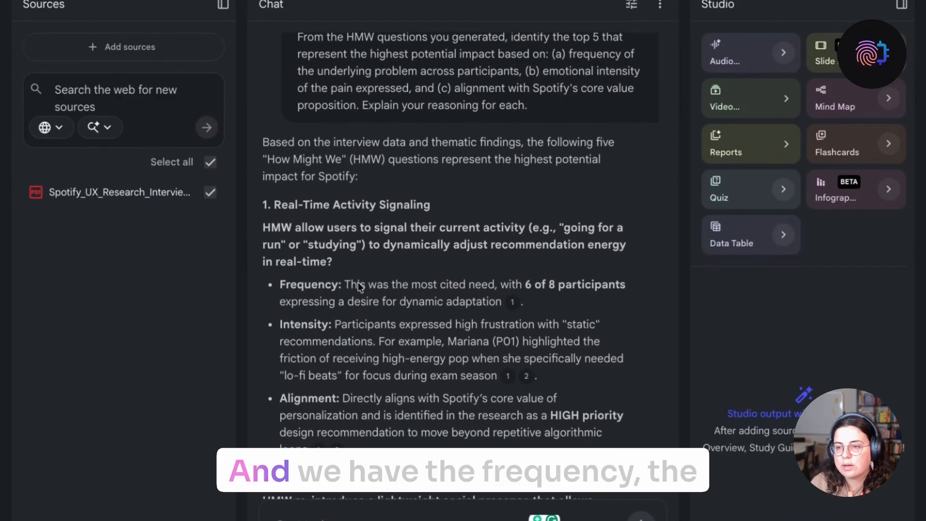
pyautogui.moveTo(285, 286); pyautogui.dragTo(340, 287)
pyautogui.moveTo(281, 324); pyautogui.dragTo(328, 325)
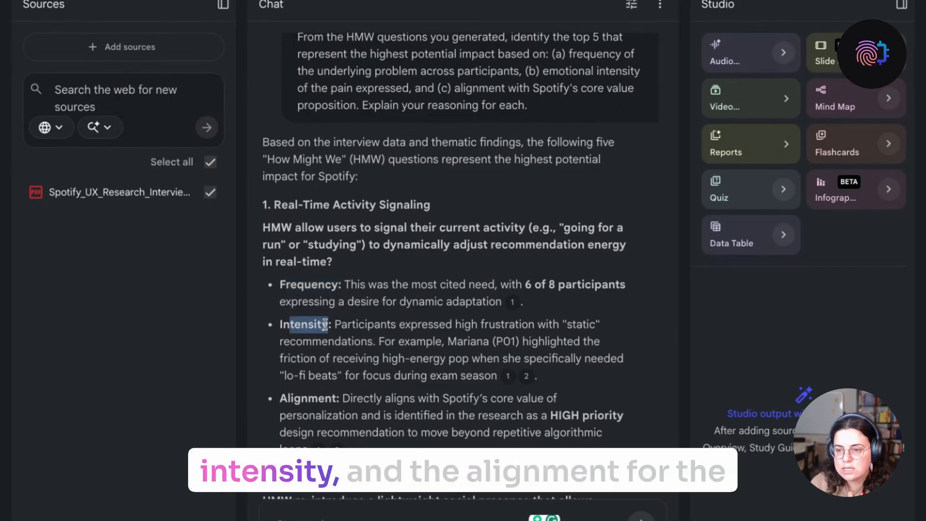
pyautogui.moveTo(280, 398); pyautogui.dragTo(338, 399)
pyautogui.scroll(-20, 403, 260)
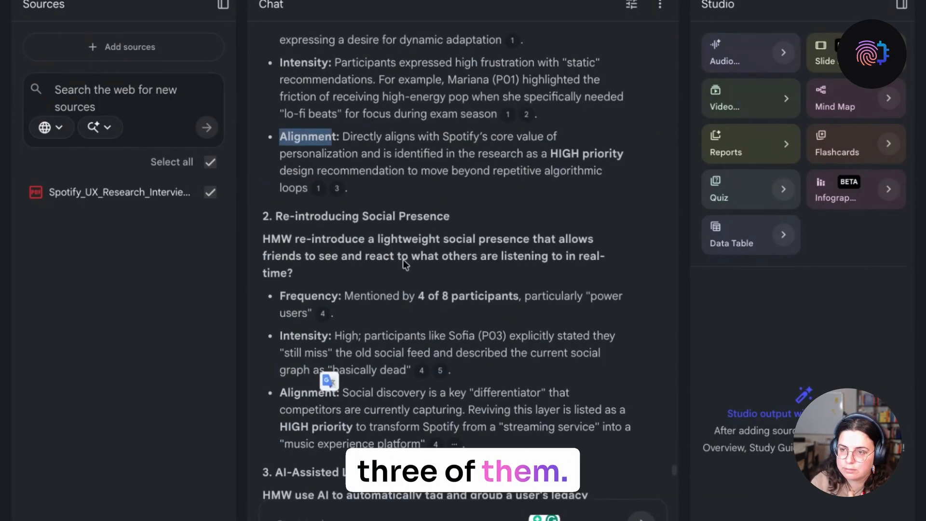
pyautogui.scroll(-3, 396, 286)
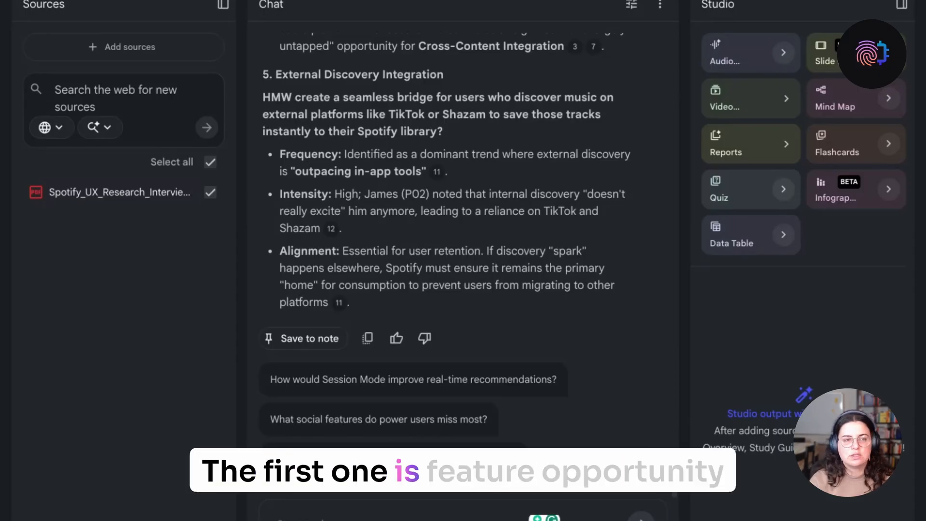
# Step: Request a feature opportunity matrix table assessing current Spotify support, user demand level and suggested priority for each opportunity area in the research
pyautogui.hotkey('ctrl', 'v')
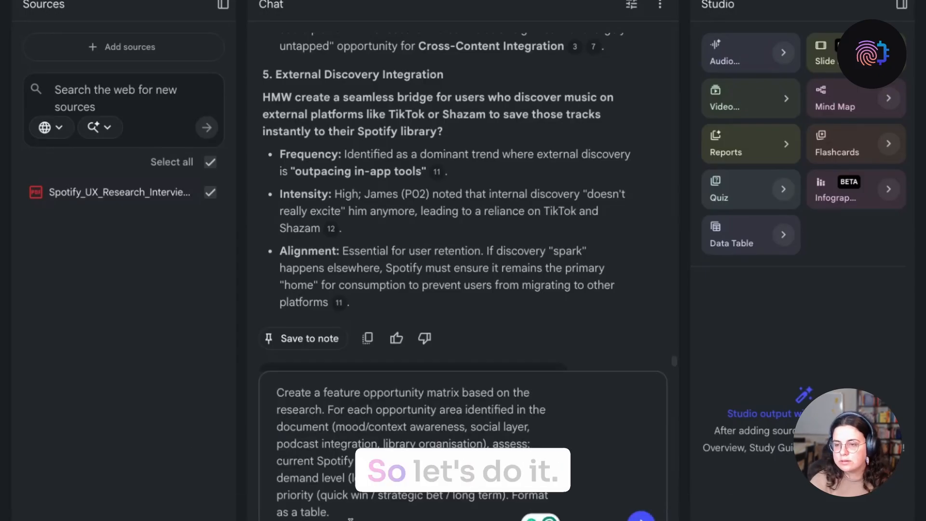
pyautogui.press('Return')
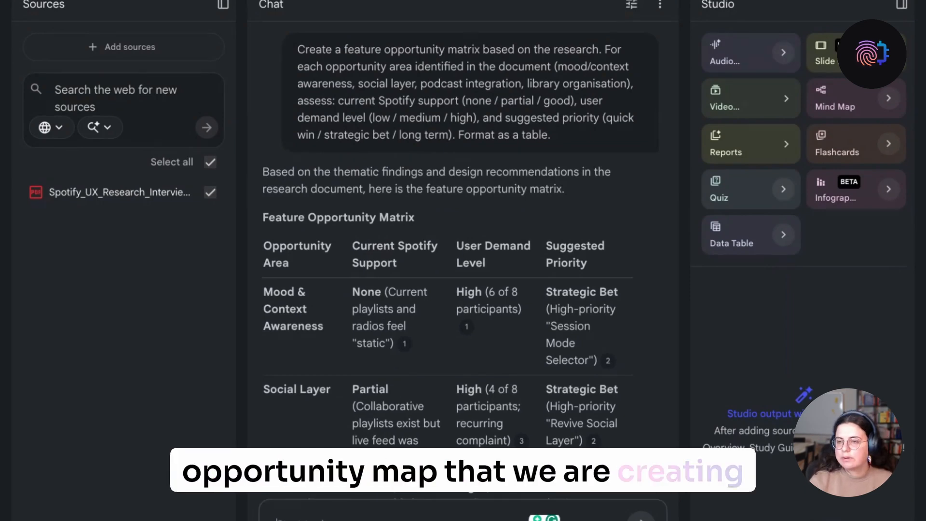
# Step: Request a prioritisation of design opportunities, from high-impact, low-effort quick wins to low priority, with specific participant feedback justifying each placement
pyautogui.hotkey('ctrl', 'v')
pyautogui.scroll(-2, 370, 275)
pyautogui.scroll(-15, 369, 275)
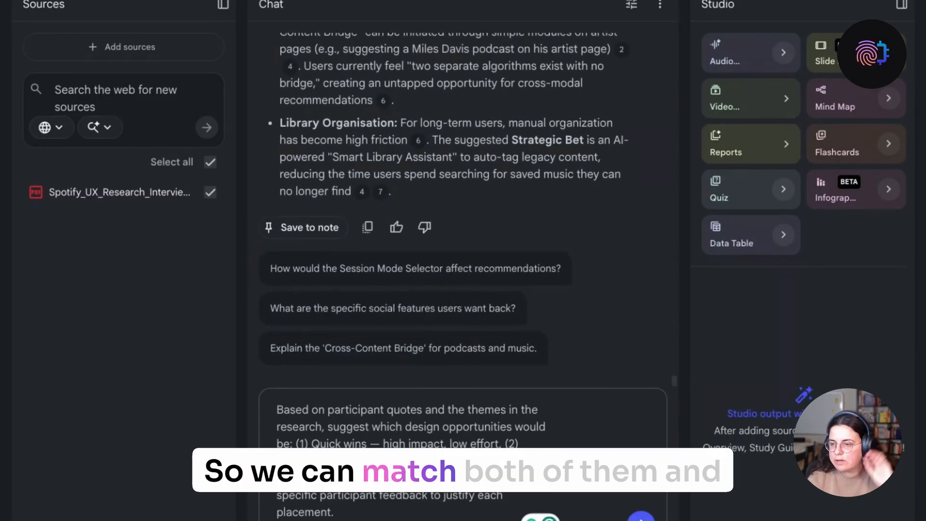
pyautogui.press('Return')
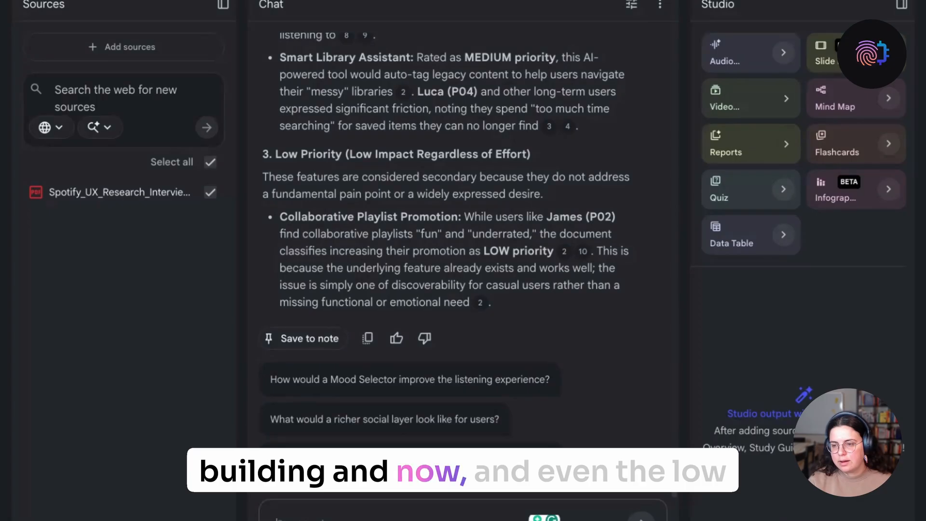
# Step: Check the source behind Collaborative Playlist Promotion and request affinity mapping with labelled clusters, participant counts and a one-sentence synthesis statement per cluster
pyautogui.hotkey('ctrl', 'v')
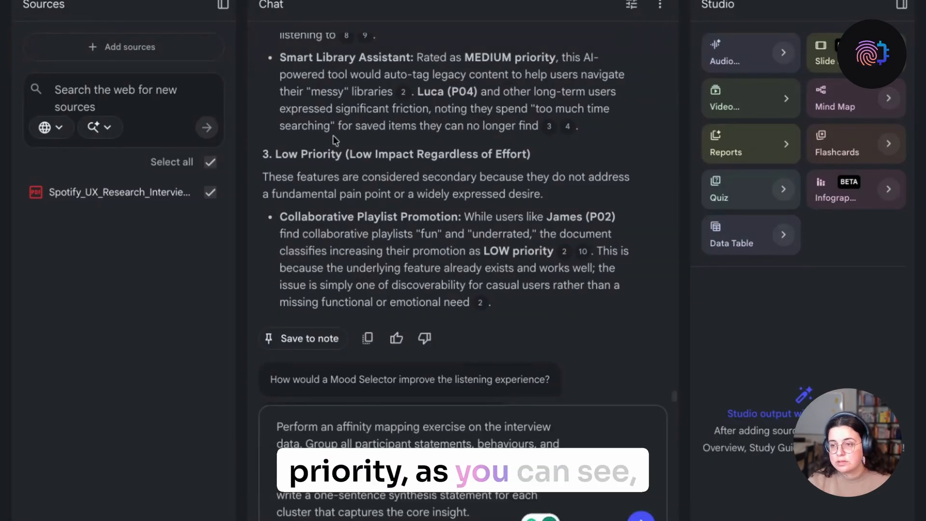
pyautogui.moveTo(281, 219); pyautogui.dragTo(460, 218)
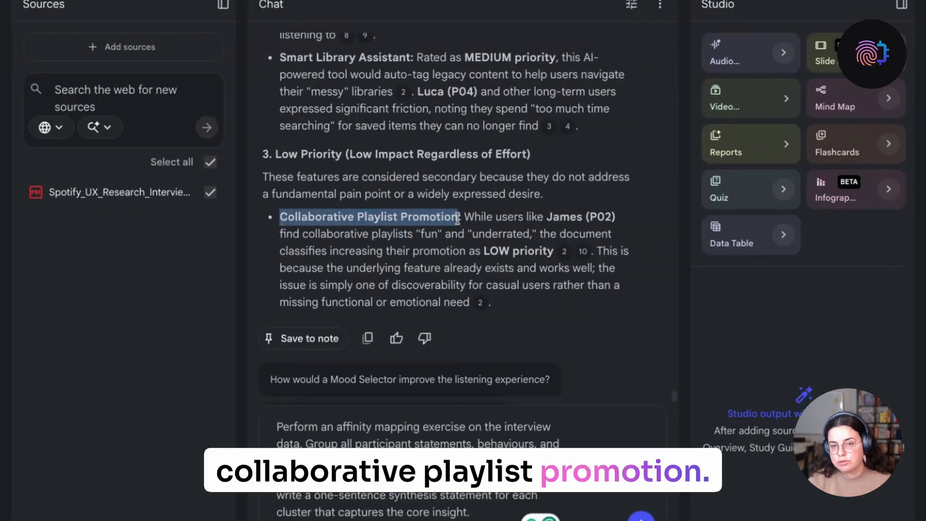
pyautogui.click(472, 216)
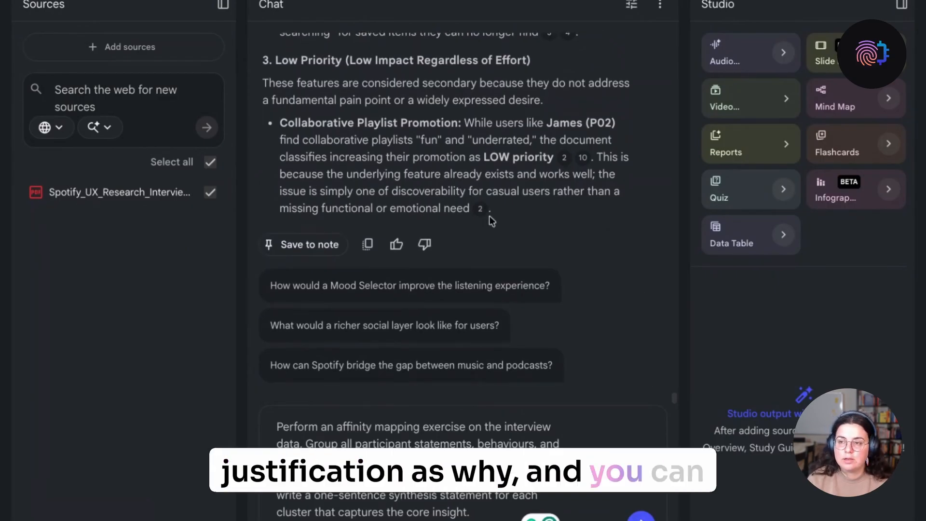
pyautogui.moveTo(480, 210)
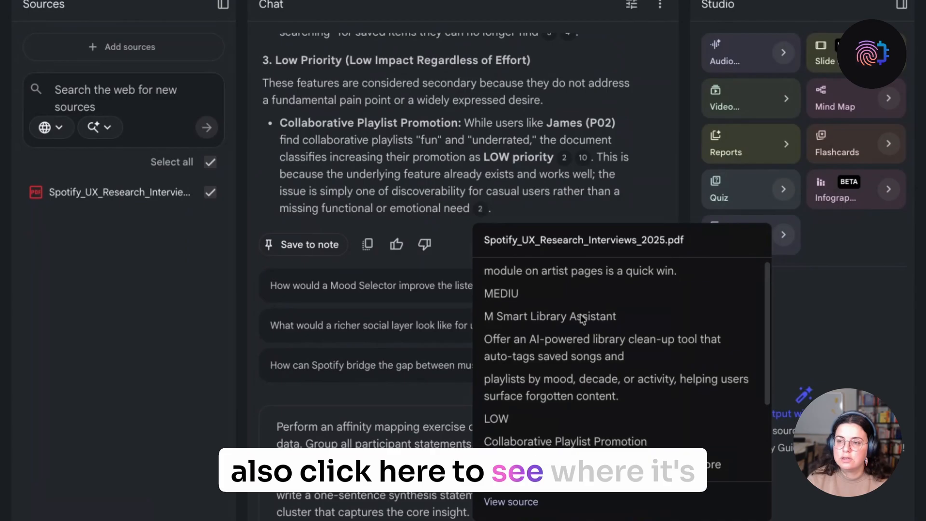
pyautogui.scroll(-3, 573, 305)
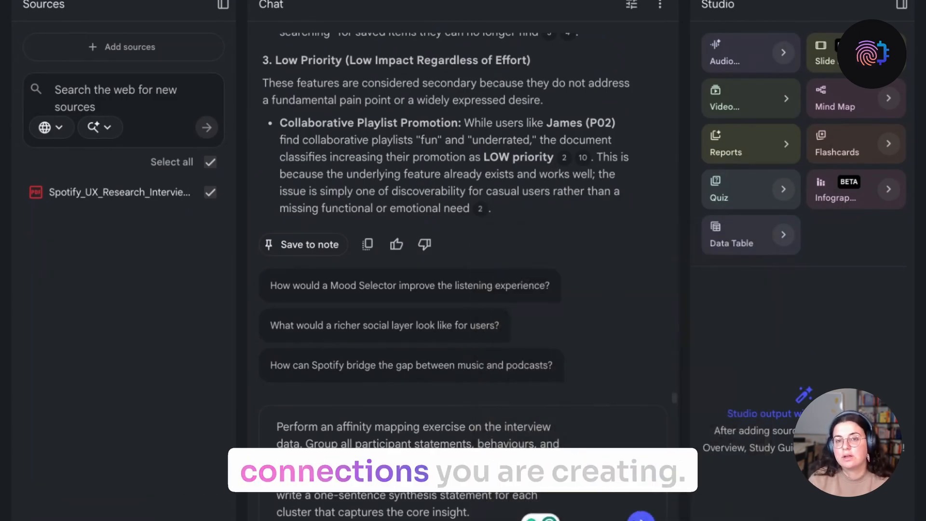
pyautogui.press('Return')
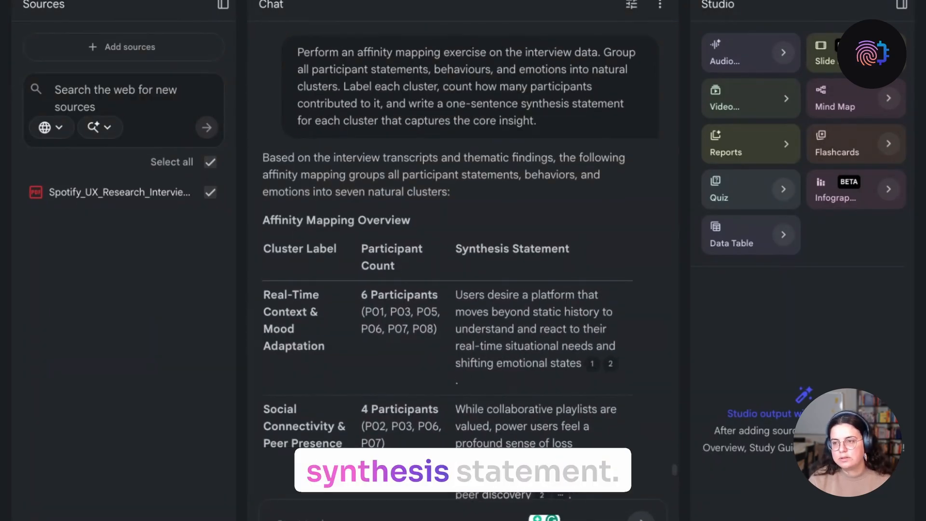
# Step: Review the key cluster insights and request a three-level hierarchy of raw observations, insights and opportunities for the top 4 affinity clusters
pyautogui.scroll(-15, 458, 265)
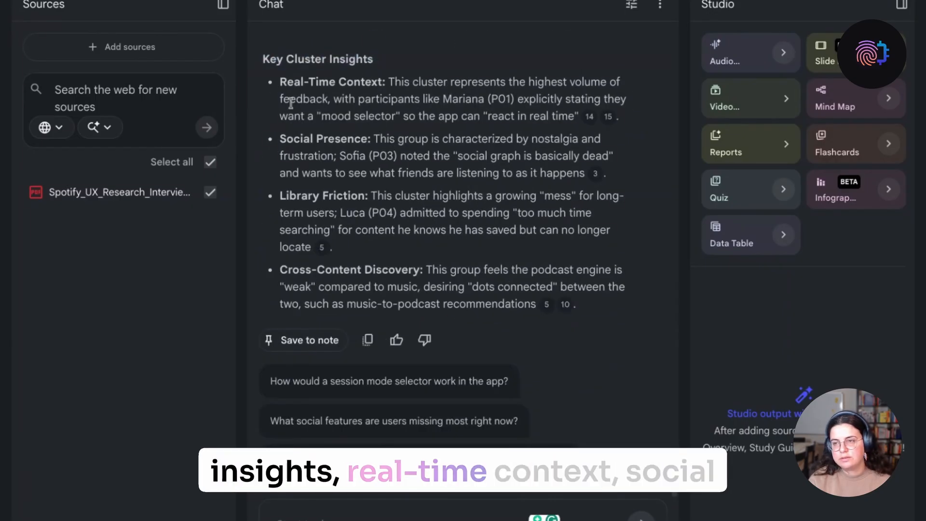
pyautogui.moveTo(284, 85); pyautogui.dragTo(375, 64)
pyautogui.moveTo(280, 138); pyautogui.dragTo(376, 132)
pyautogui.moveTo(281, 195); pyautogui.dragTo(358, 195)
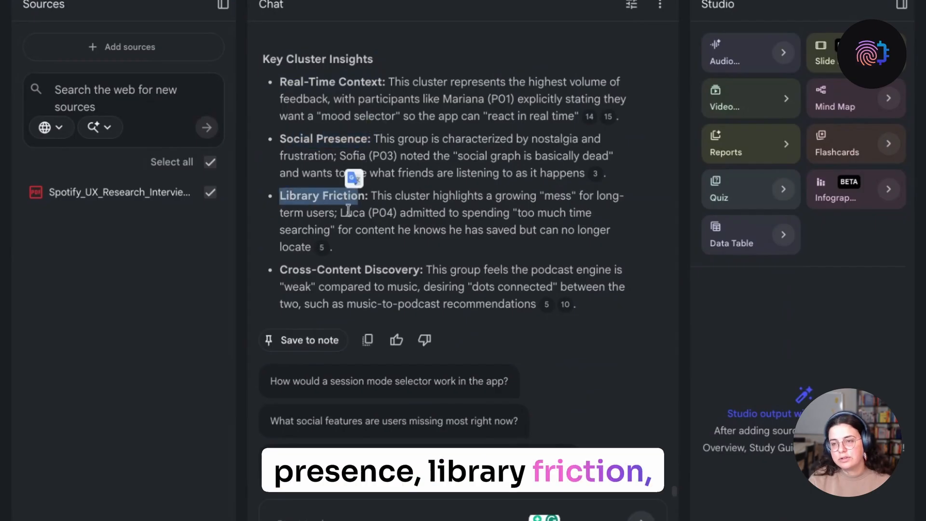
pyautogui.moveTo(281, 269); pyautogui.dragTo(414, 270)
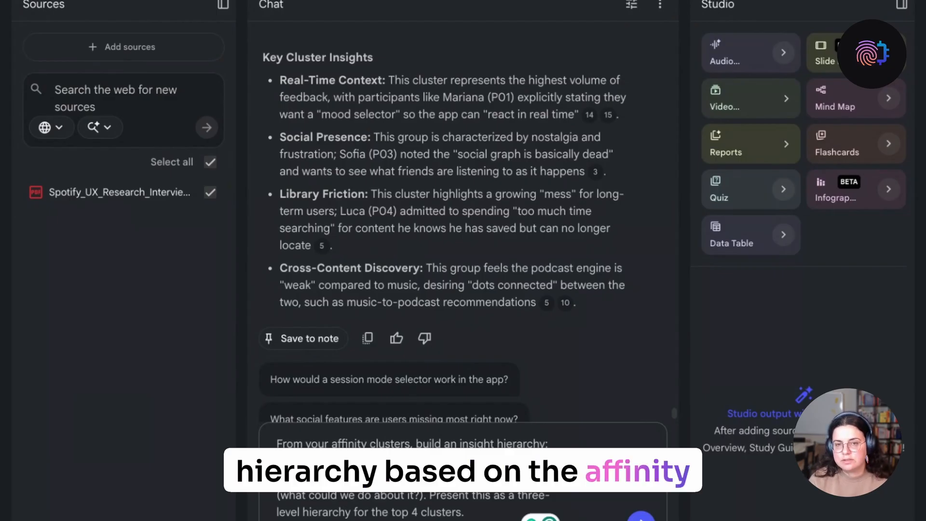
pyautogui.press('Return')
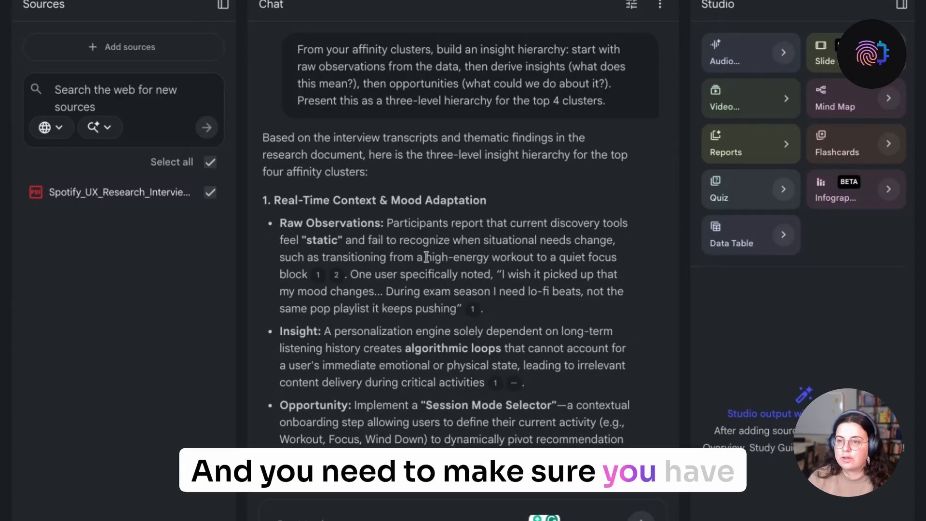
# Step: Request a 250-word executive summary for a VP of Product covering study goals, methodology snapshot, 3 most critical findings and a clear next-step recommendation
pyautogui.scroll(-2, 426, 257)
pyautogui.scroll(-15, 427, 257)
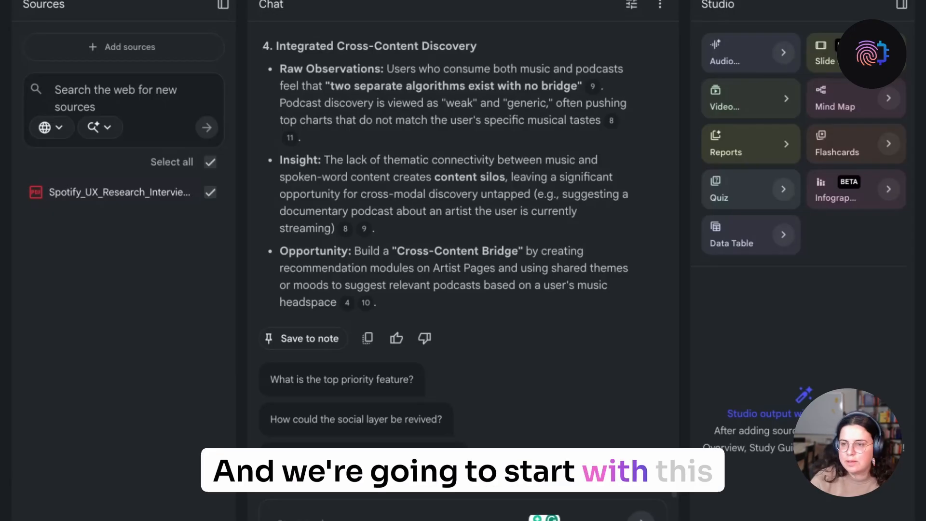
pyautogui.hotkey('ctrl', 'v')
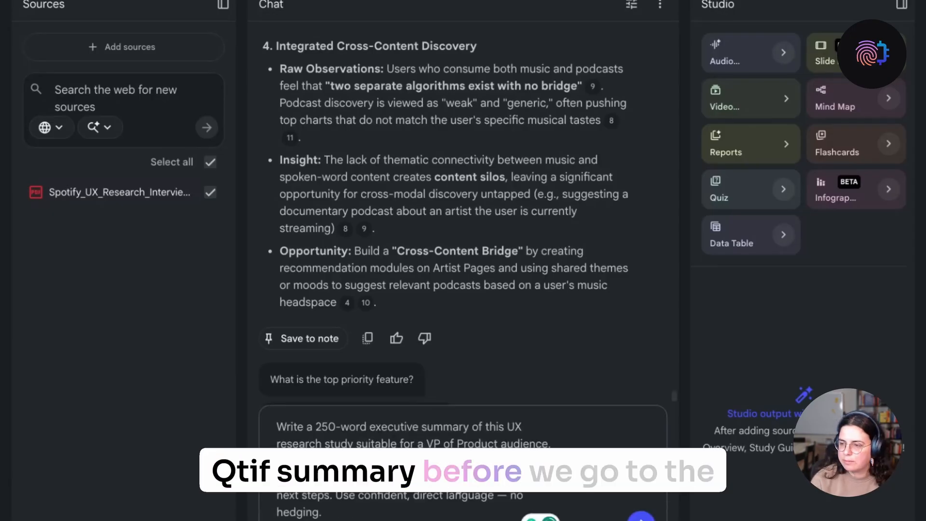
pyautogui.press('Return')
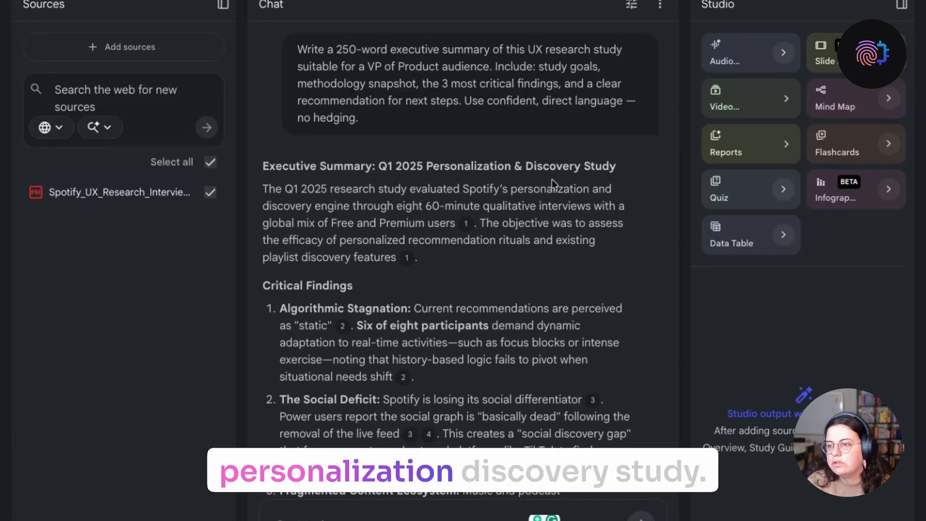
# Step: Review the executive summary's study overview and its three critical findings, from Algorithmic Stagnation to Fragmented Content Ecosystem
pyautogui.scroll(-2, 555, 178)
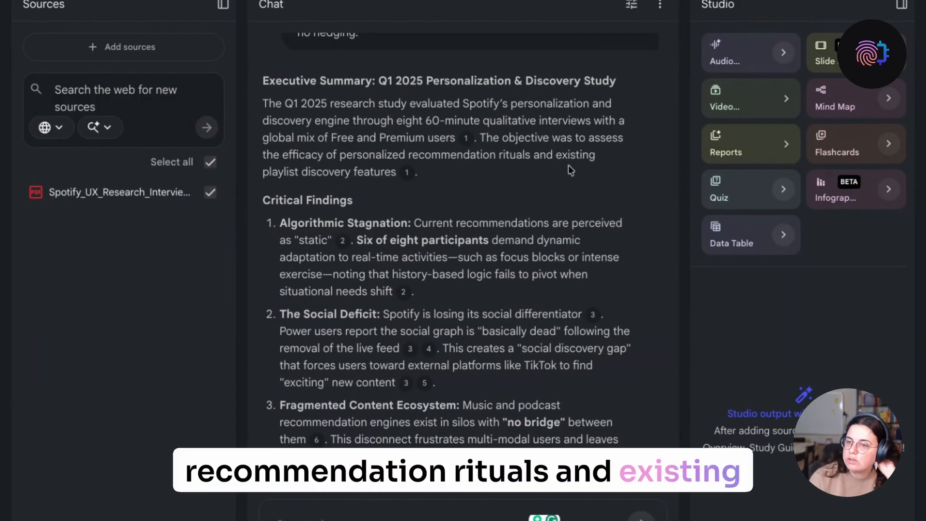
pyautogui.scroll(-1, 457, 180)
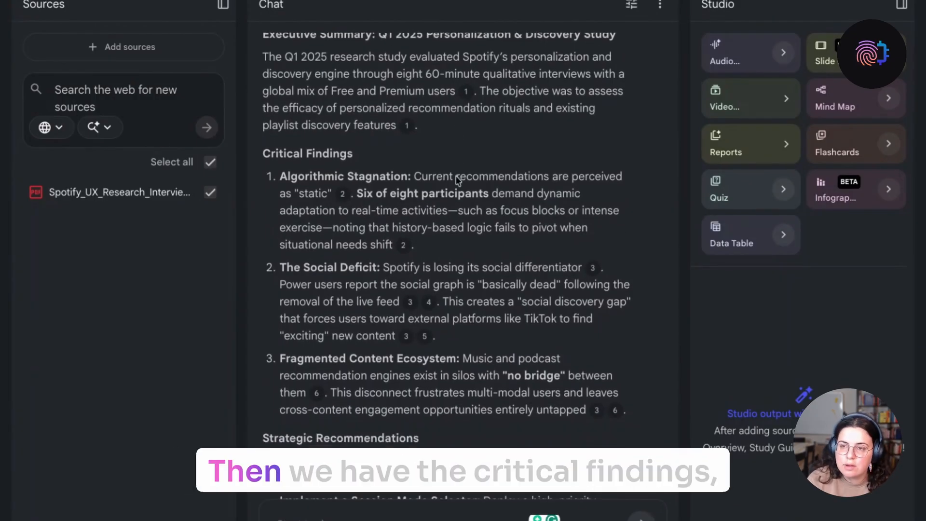
pyautogui.moveTo(263, 152); pyautogui.dragTo(344, 157)
pyautogui.scroll(-2, 350, 155)
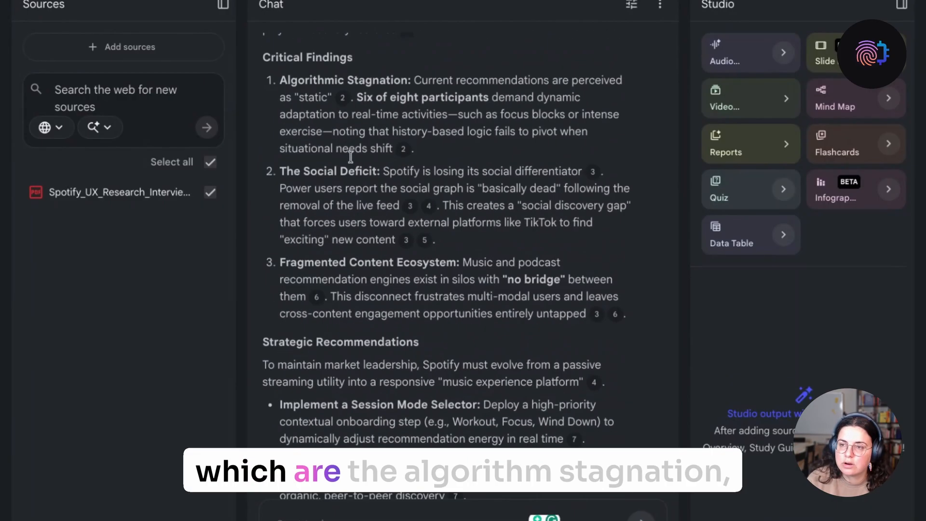
pyautogui.moveTo(288, 78); pyautogui.dragTo(398, 82)
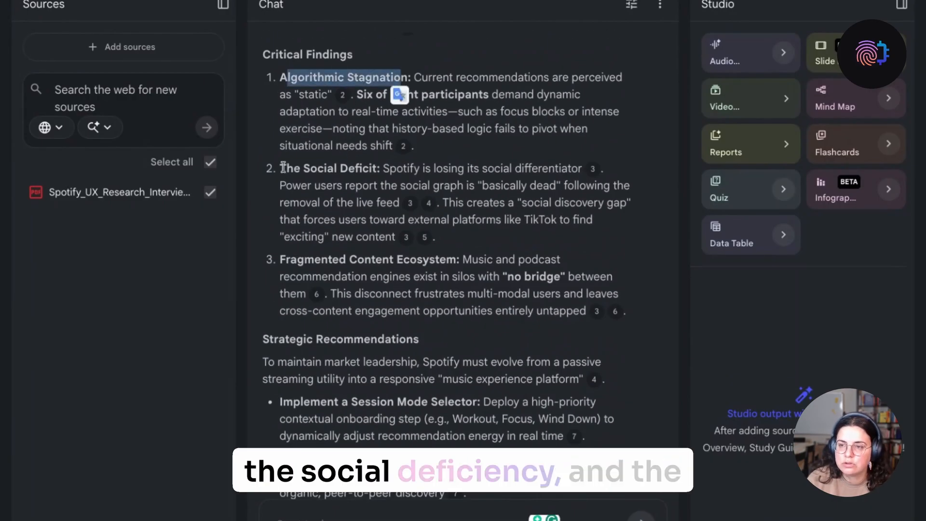
pyautogui.moveTo(284, 167); pyautogui.dragTo(380, 169)
pyautogui.scroll(-1, 380, 169)
pyautogui.moveTo(279, 231); pyautogui.dragTo(457, 234)
pyautogui.click(448, 241)
# Step: Examine the executive summary's Strategic Recommendations on the session mode selector, social layer and cross-content bridge
pyautogui.scroll(-3, 449, 241)
pyautogui.moveTo(262, 145); pyautogui.dragTo(416, 147)
pyautogui.click(377, 163)
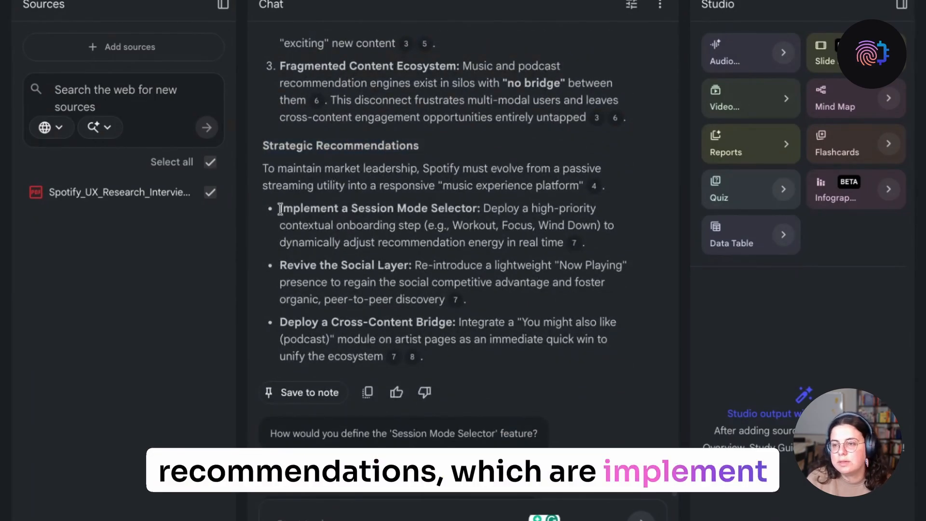
pyautogui.moveTo(279, 209); pyautogui.dragTo(480, 210)
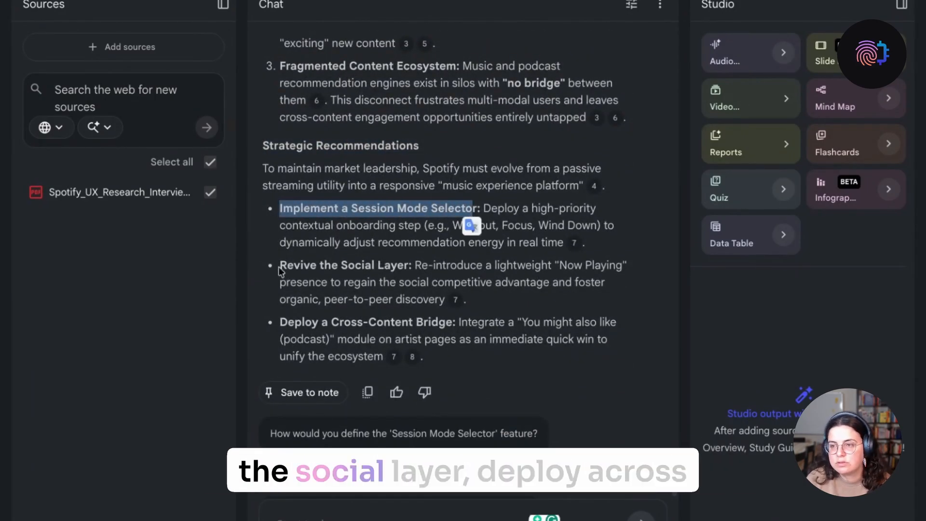
pyautogui.moveTo(280, 266); pyautogui.dragTo(405, 266)
pyautogui.scroll(-1, 404, 266)
pyautogui.moveTo(283, 304); pyautogui.dragTo(428, 302)
pyautogui.click(434, 301)
pyautogui.scroll(-1, 434, 302)
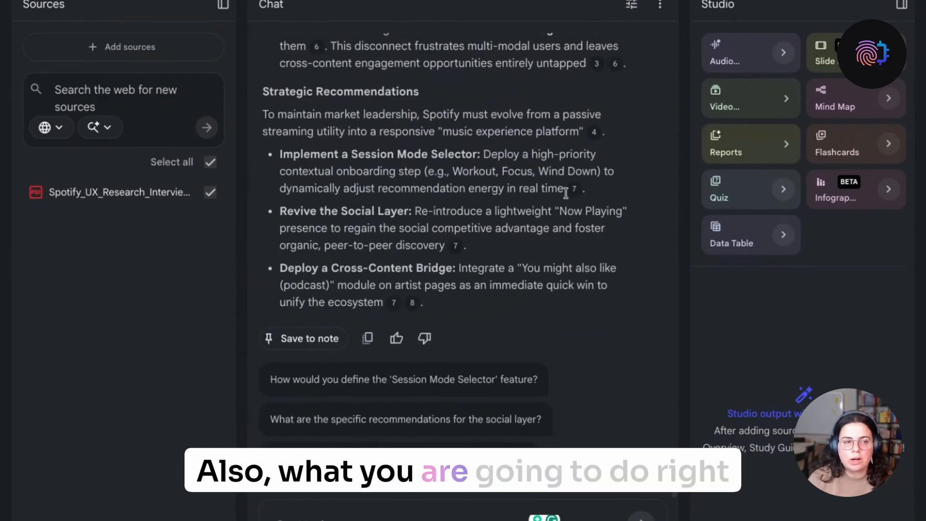
# Step: Generate a custom UX research report with nine sections from Study Overview to Next Steps, using clear headers and citing participant IDs P01–P08
pyautogui.click(755, 154)
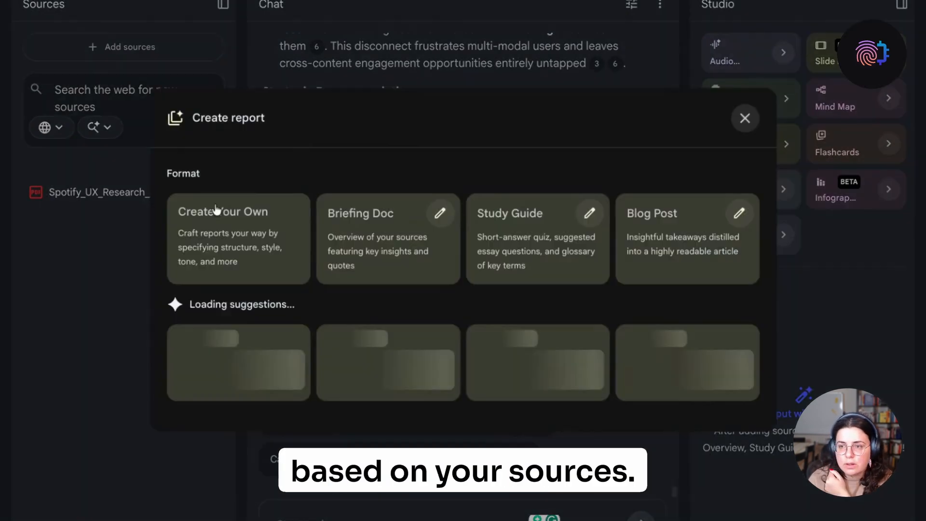
pyautogui.click(270, 230)
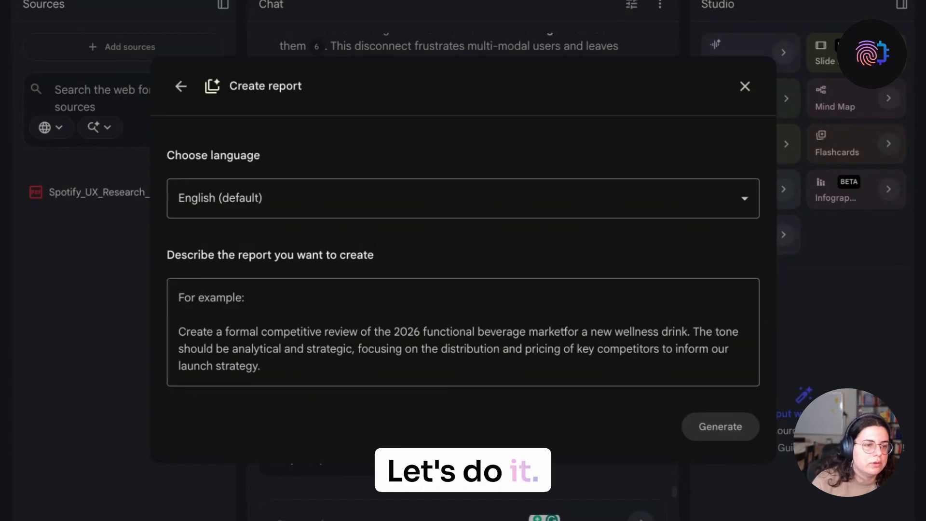
pyautogui.click(463, 332)
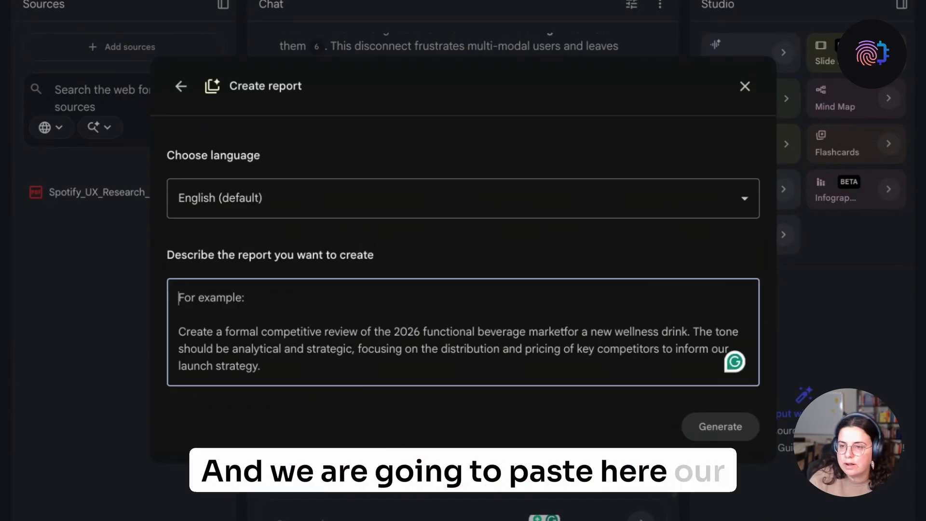
pyautogui.write('Generate a complete UX research report from this document with the following sections:  1. Study Overview (goals, methodology, participant profile) 2. Key Findings (top 5 insights with supporting quotes) 3. User Personas (the 3 archetypes with summary profiles) 4. Empathy Map Highlights (most revealing insight from each persona) 5. Jobs To Be Done (top 6 jobs ranked by importance) 6. How Might We Opportunities (top 5 HMW questions) 7. Feature Opportunity Matrix (table format) 8. Recommendations (3 strategic, 2 quick wins) 9. Next Steps (suggested follow-on research or design sprints)  Write this as a professional UX research deliverable. Use clear headers. Cite participant IDs (P01–P08) to support claims.')
pyautogui.scroll(2, 299, 320)
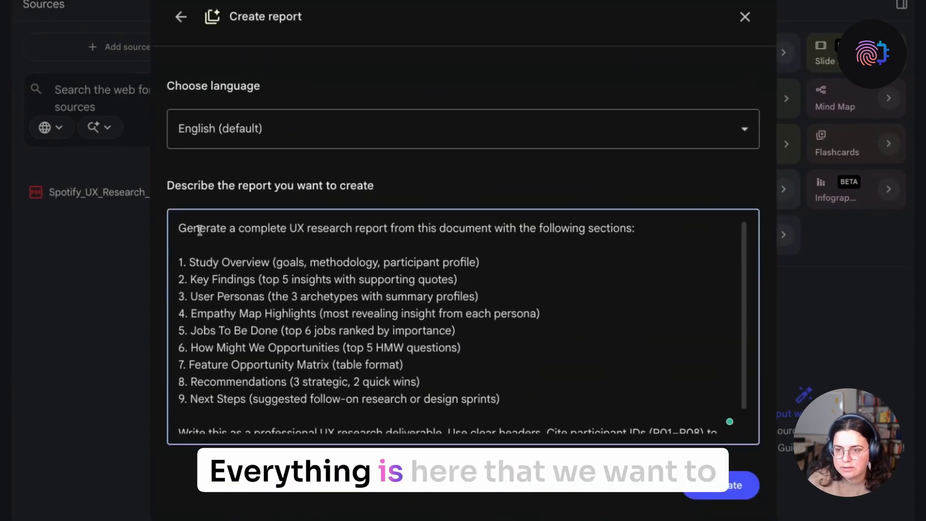
pyautogui.scroll(-1, 475, 313)
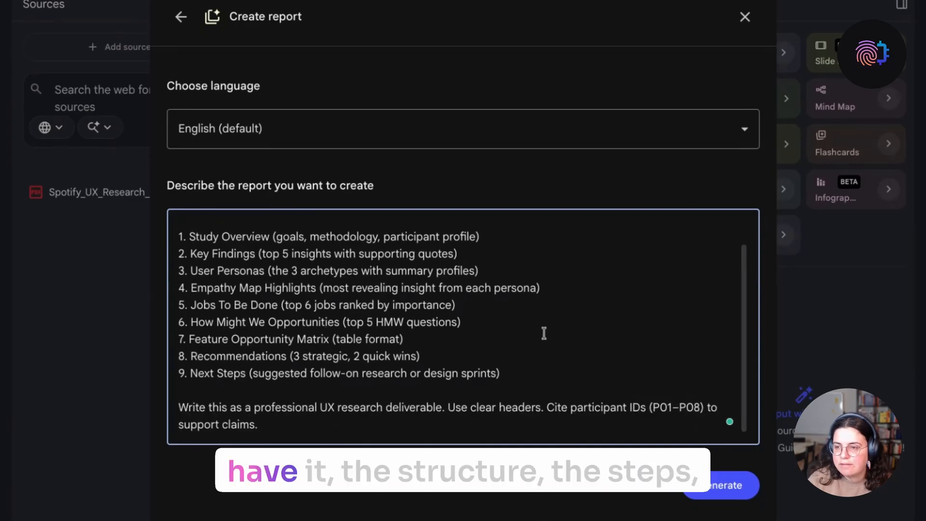
pyautogui.scroll(1, 491, 300)
pyautogui.moveTo(503, 395); pyautogui.dragTo(179, 264)
pyautogui.scroll(-1, 444, 270)
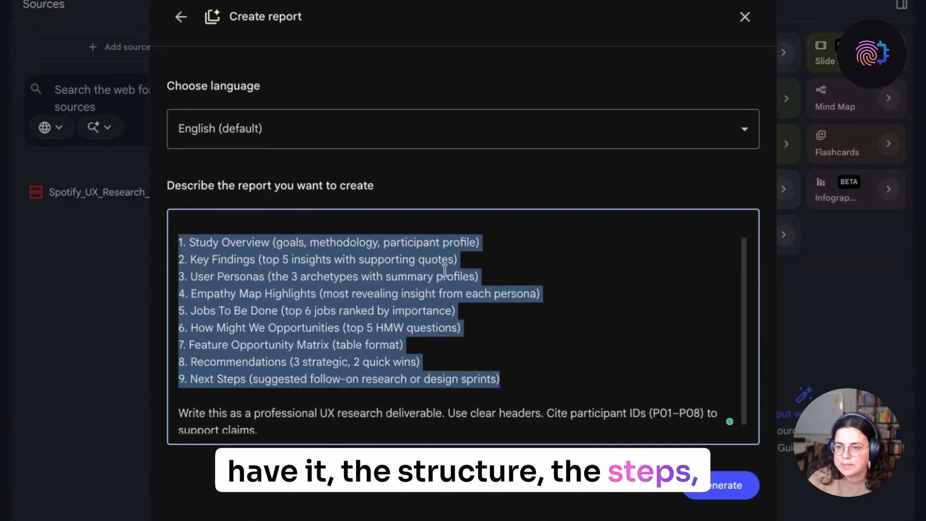
pyautogui.click(482, 426)
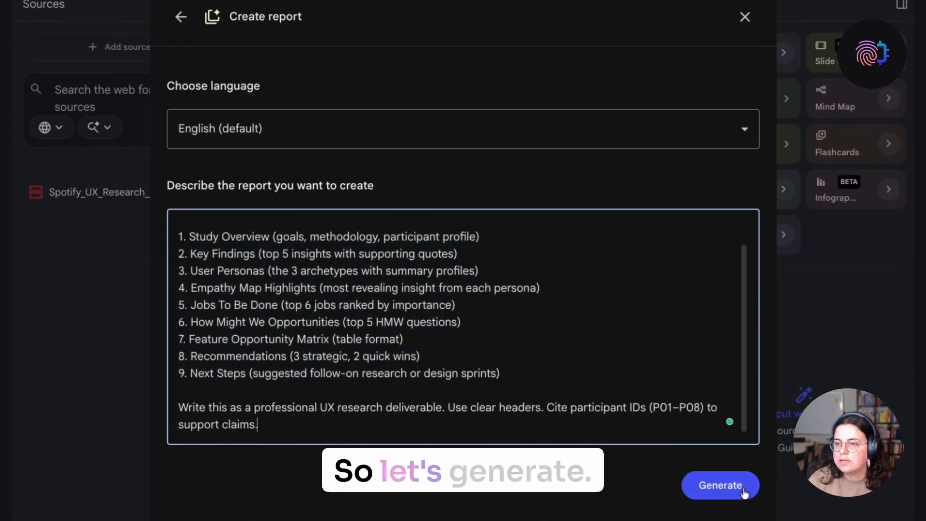
pyautogui.click(720, 485)
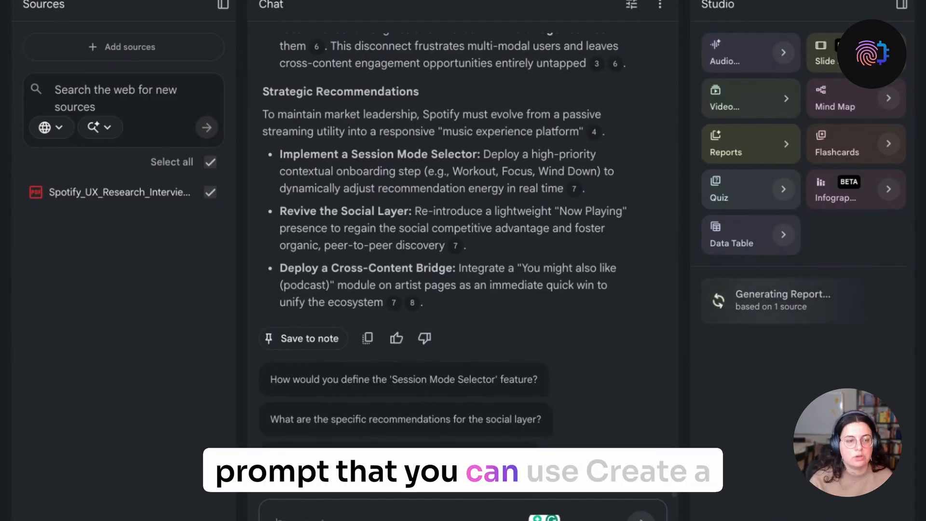
# Step: Request a slide-by-slide outline for a 15-minute stakeholder presentation with slide titles, 2–3 bullet points and speaker notes, in an insight-driven, action-oriented tone
pyautogui.hotkey('ctrl', 'v')
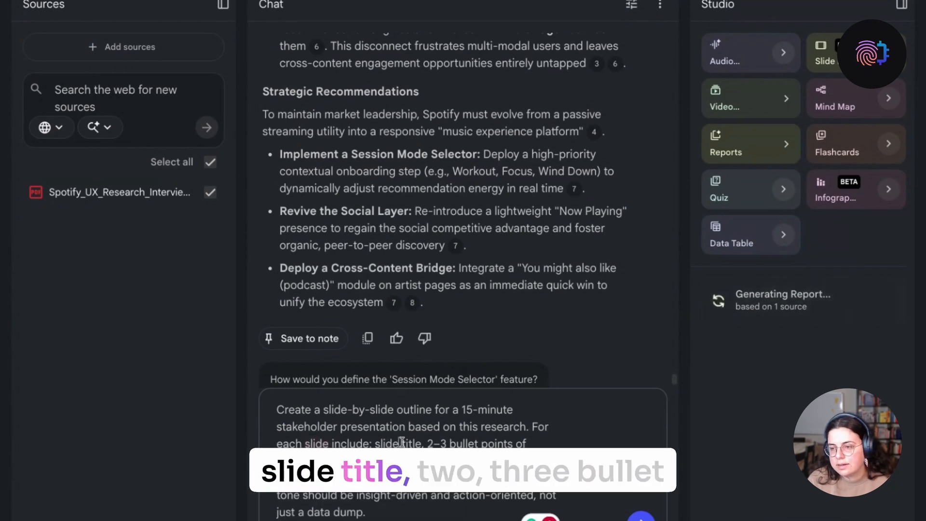
pyautogui.moveTo(428, 443); pyautogui.dragTo(498, 443)
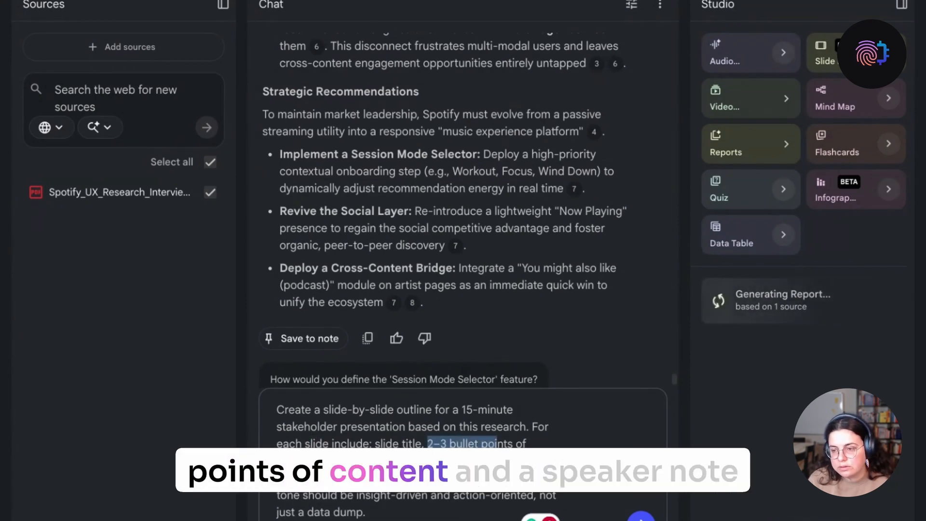
pyautogui.click(498, 456)
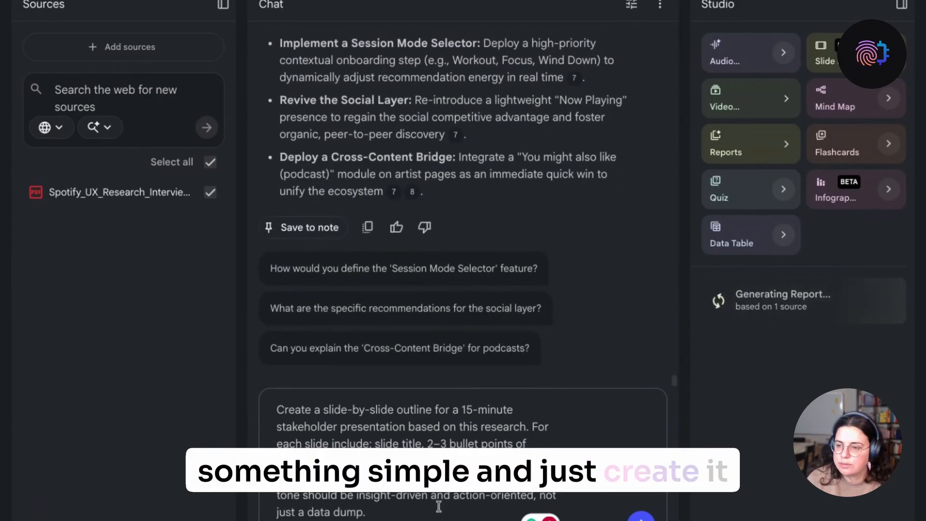
pyautogui.click(641, 517)
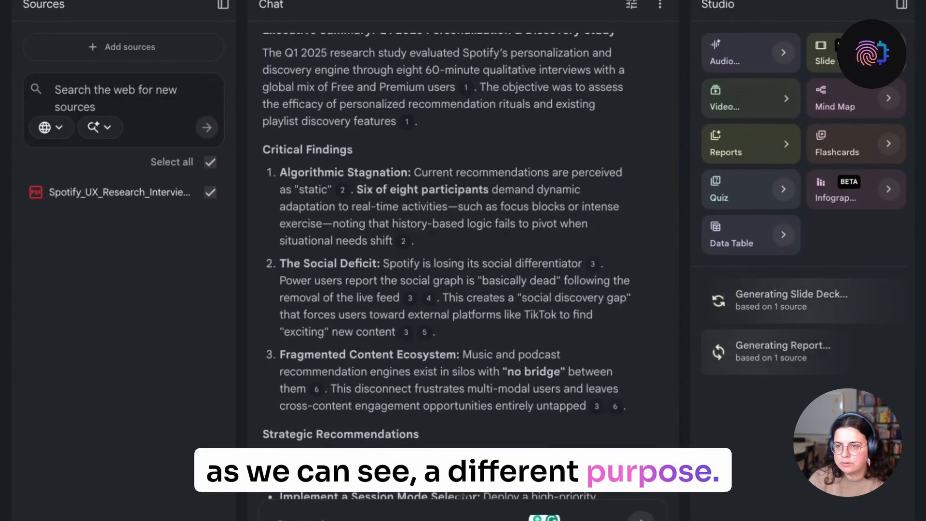
pyautogui.scroll(1, 463, 241)
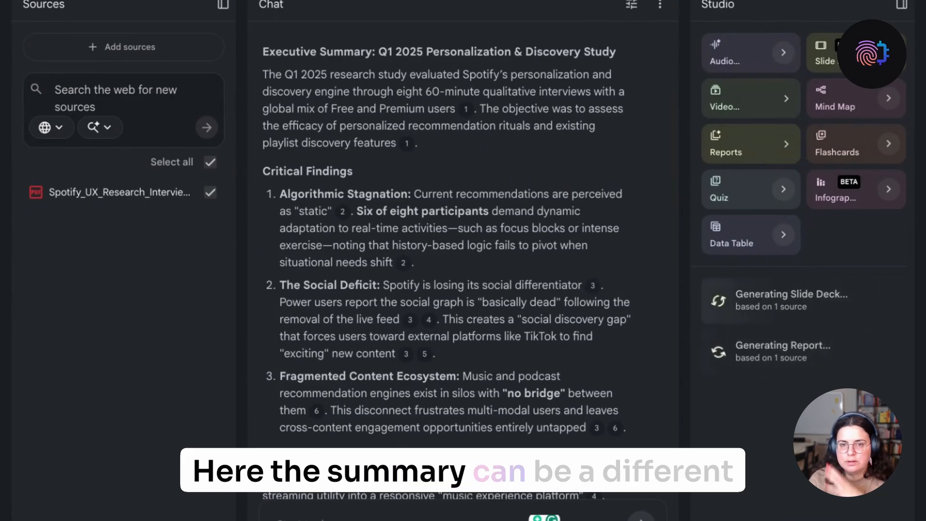
pyautogui.scroll(-15, 462, 260)
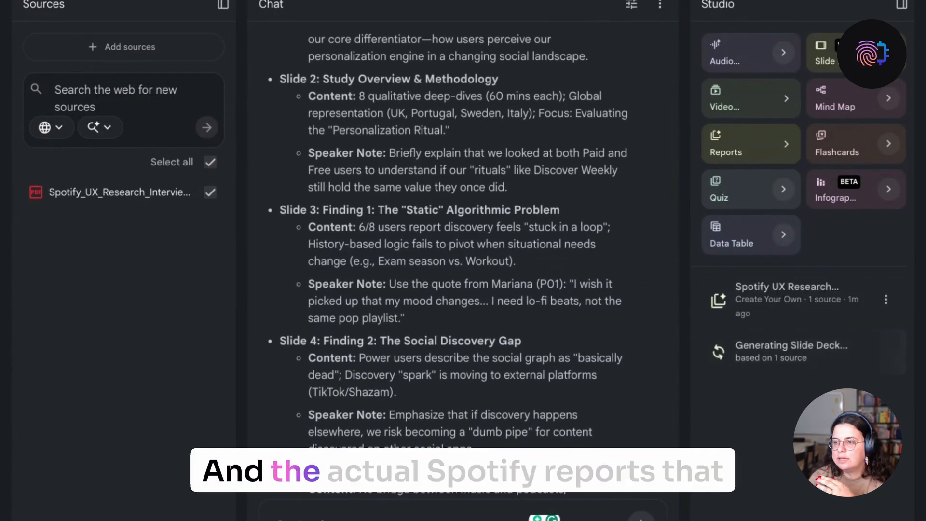
# Step: Open the generated Spotify UX research report and review its sections from Study Overview and Key Findings through Jobs To Be Done
pyautogui.click(772, 299)
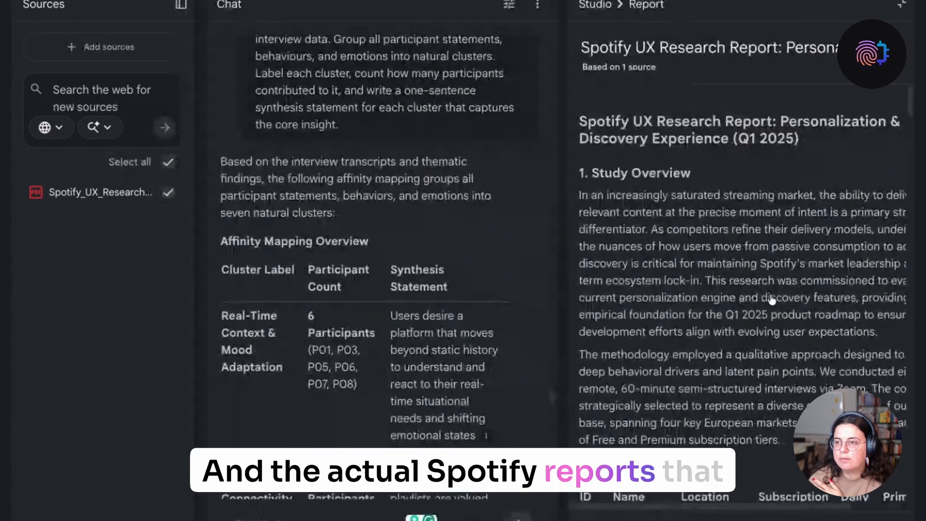
pyautogui.scroll(-3, 714, 147)
pyautogui.scroll(-3, 713, 146)
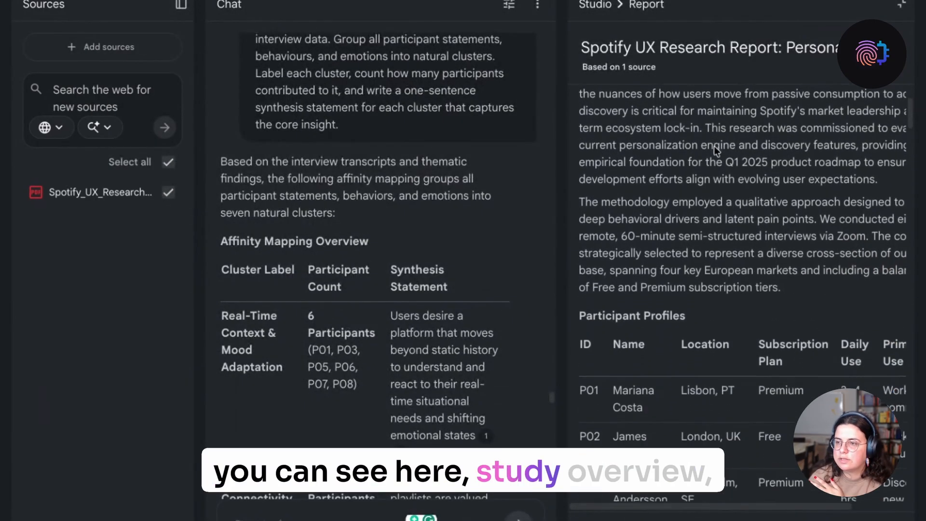
pyautogui.scroll(4, 714, 145)
pyautogui.scroll(-5, 713, 146)
pyautogui.scroll(-7, 743, 289)
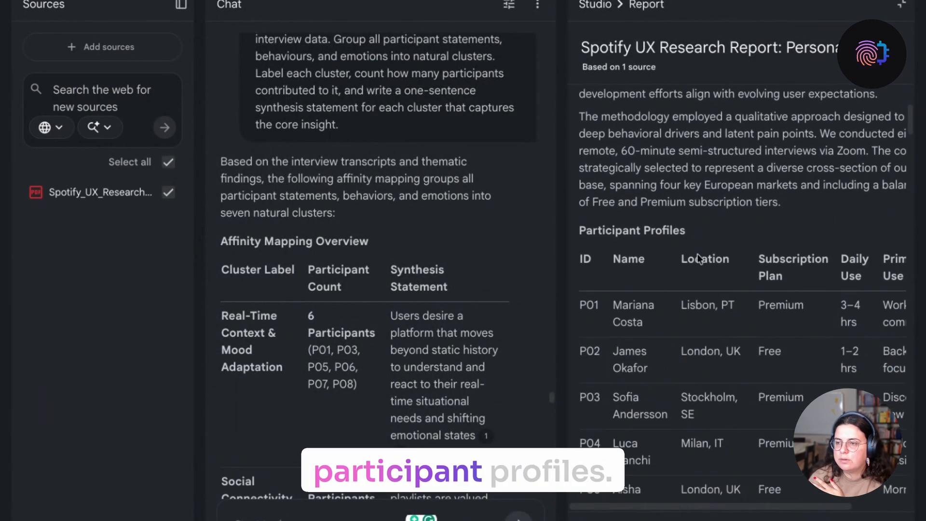
pyautogui.scroll(-10, 696, 196)
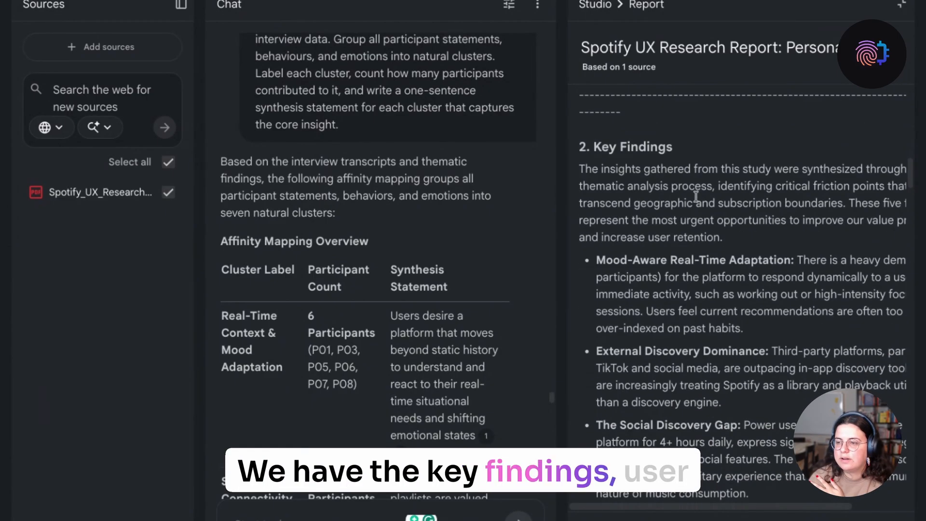
pyautogui.scroll(-10, 696, 196)
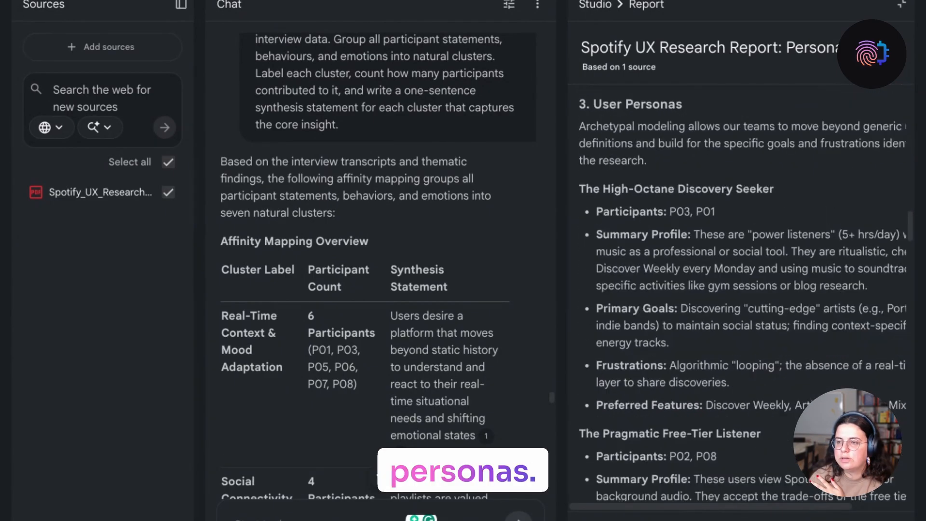
pyautogui.scroll(-10, 754, 192)
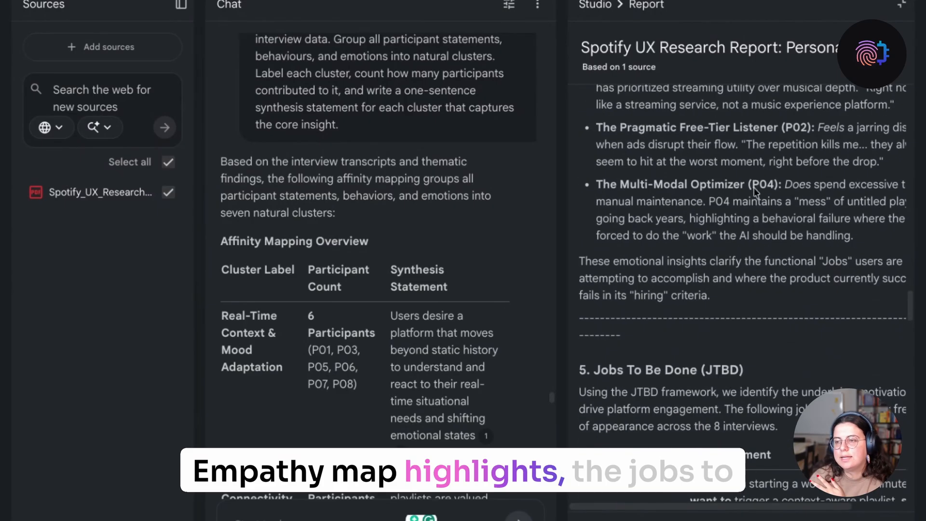
pyautogui.scroll(-8, 769, 321)
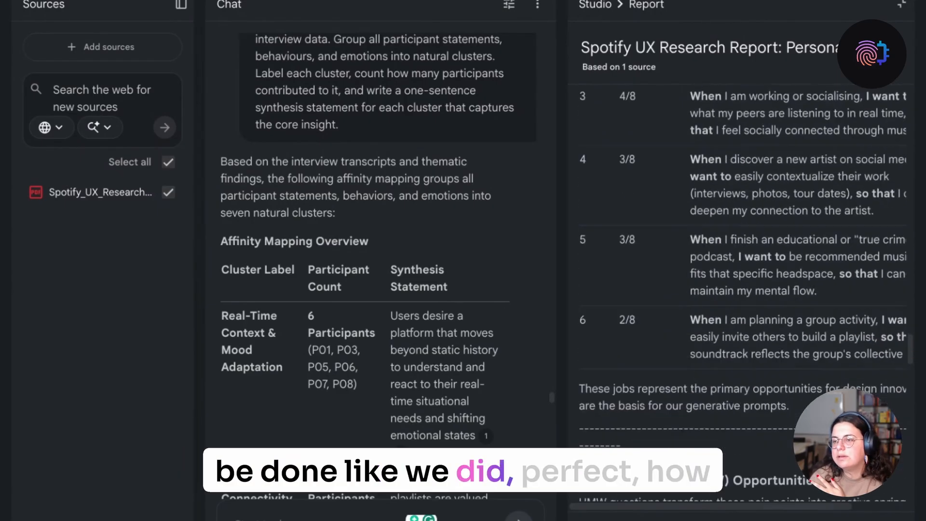
# Step: Review the report's How Might We questions, Feature Opportunity Matrix, recommendations, Next Steps and closing confidentiality notice
pyautogui.scroll(-9, 768, 317)
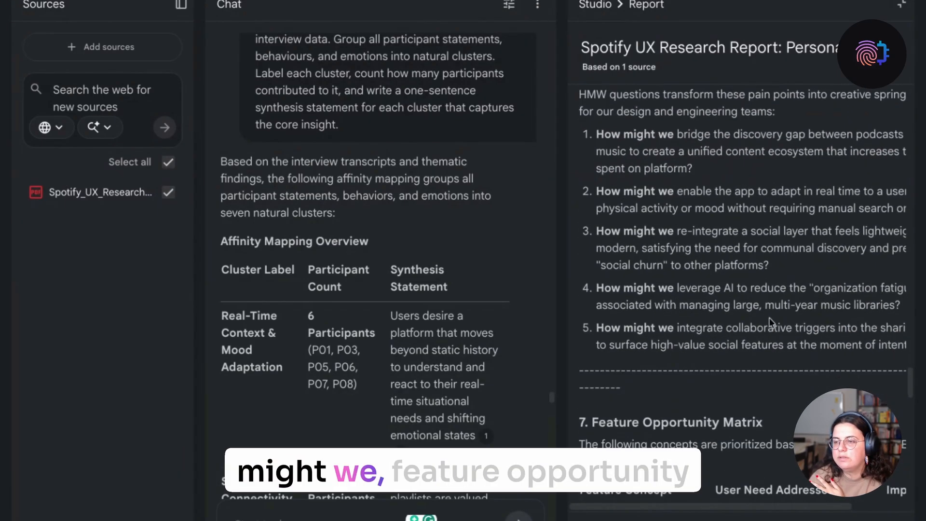
pyautogui.scroll(-8, 758, 242)
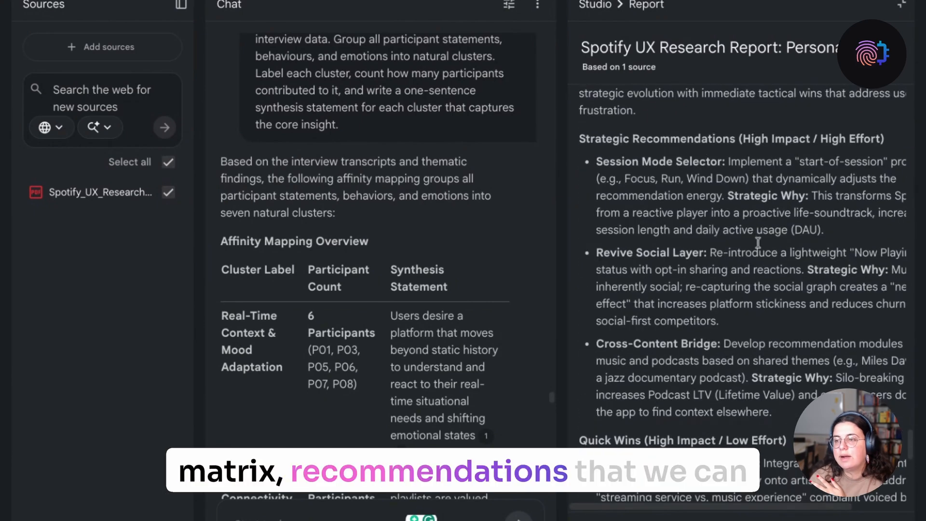
pyautogui.scroll(-5, 697, 364)
pyautogui.scroll(8, 671, 318)
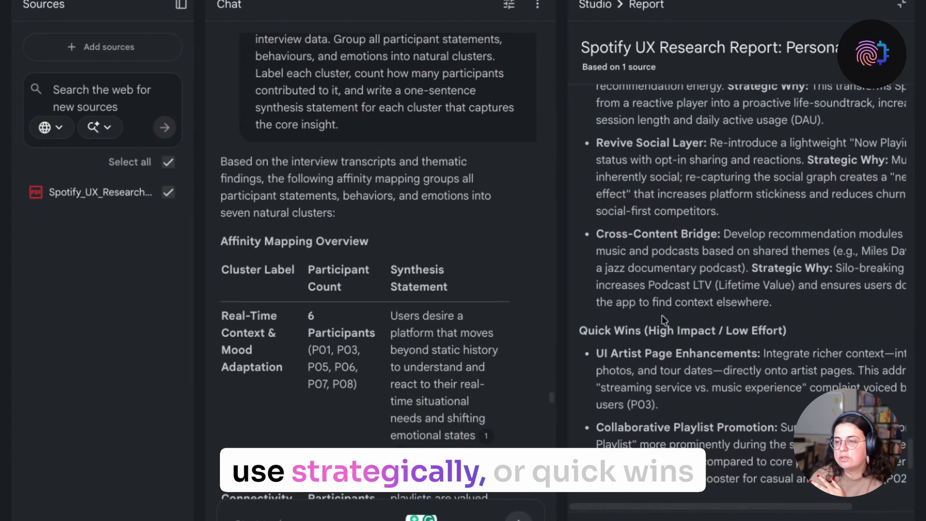
pyautogui.scroll(-7, 633, 297)
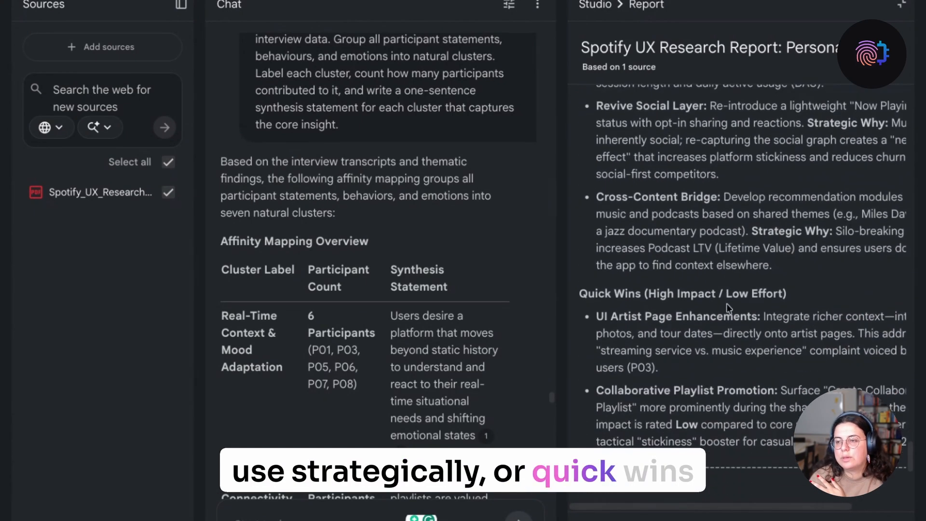
pyautogui.scroll(-7, 633, 297)
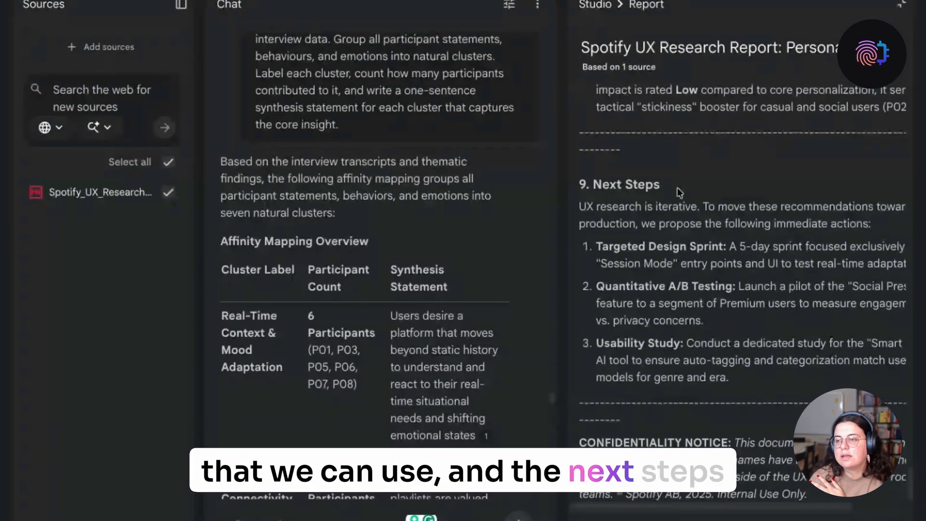
pyautogui.scroll(-1, 677, 187)
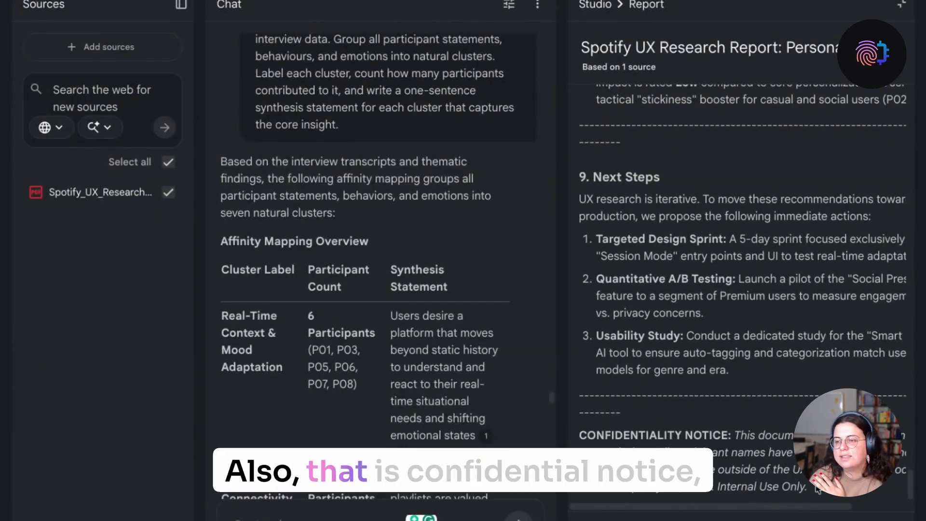
pyautogui.moveTo(817, 489); pyautogui.dragTo(575, 416)
pyautogui.click(814, 369)
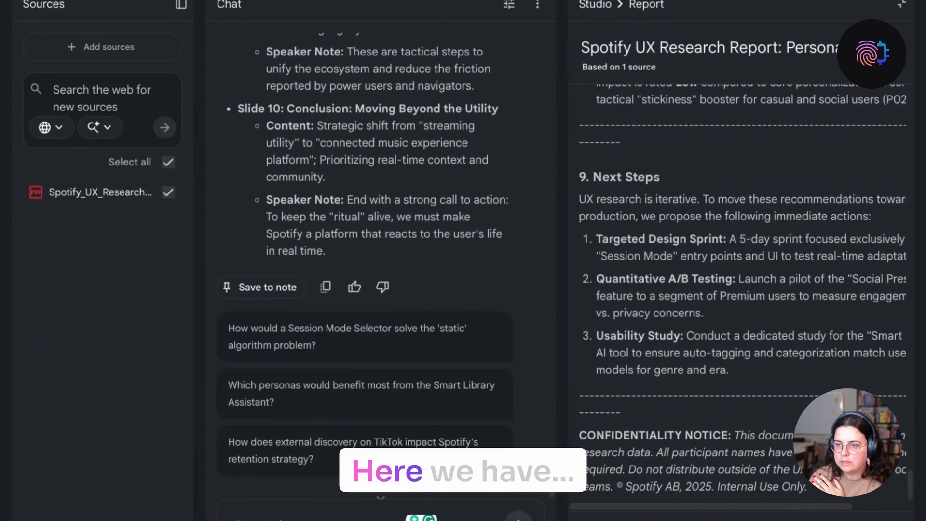
# Step: Review the slide-by-slide stakeholder presentation outline in the chat and save that response as a note
pyautogui.scroll(15, 378, 235)
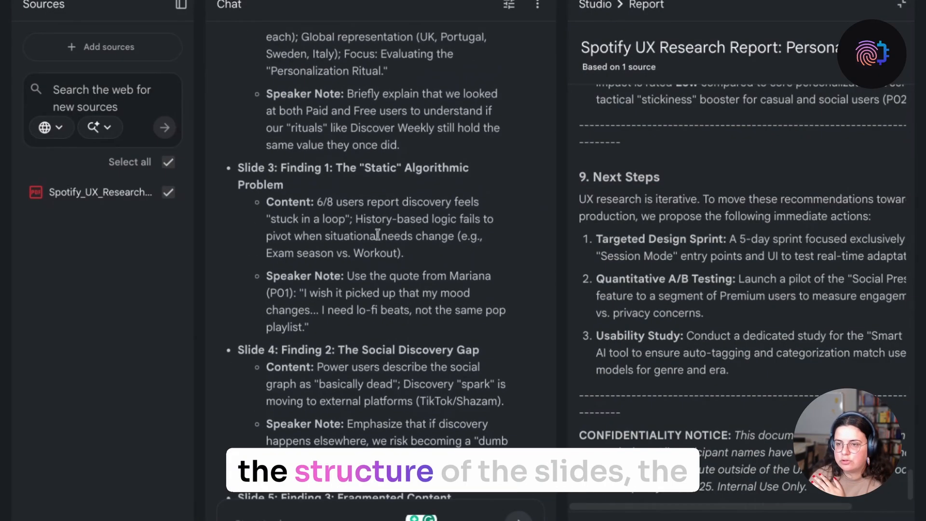
pyautogui.scroll(8, 378, 235)
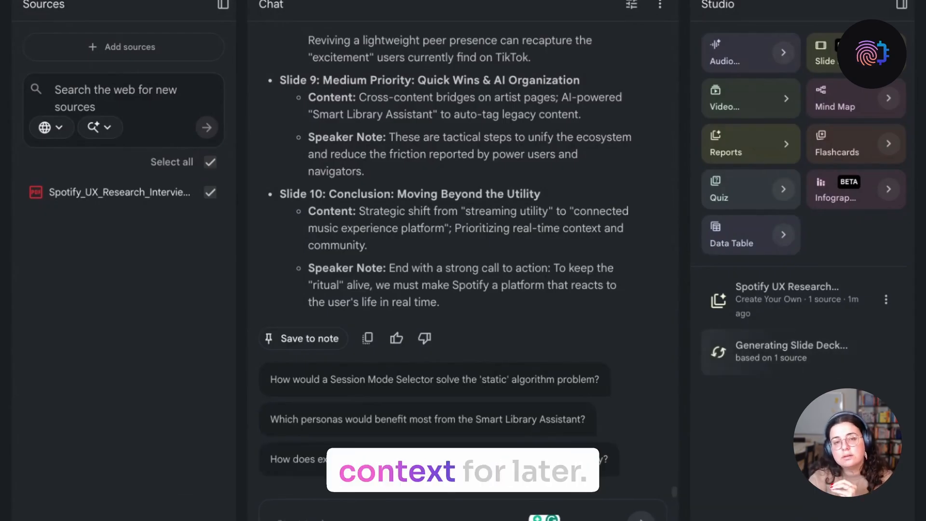
pyautogui.click(308, 339)
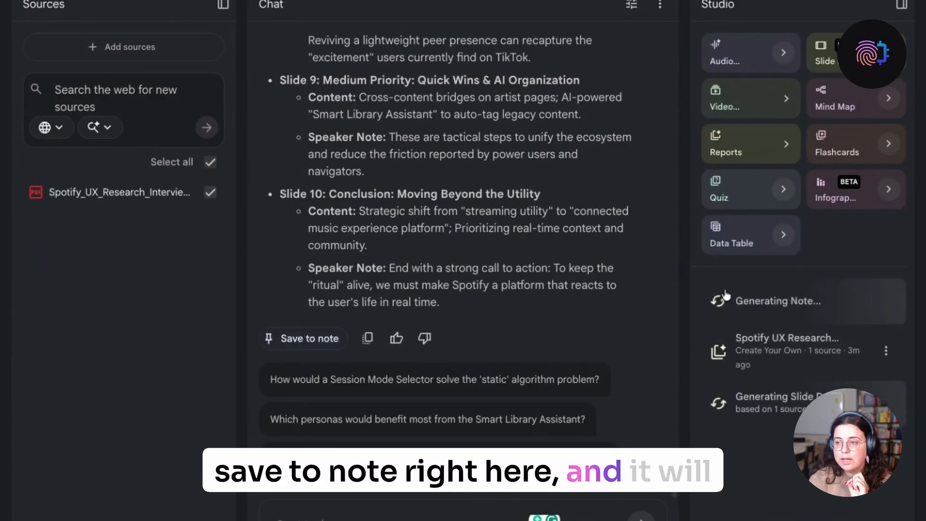
# Step: Open the saved presentation outline note to read through its slides, and check the note's source conversion and export options
pyautogui.click(823, 299)
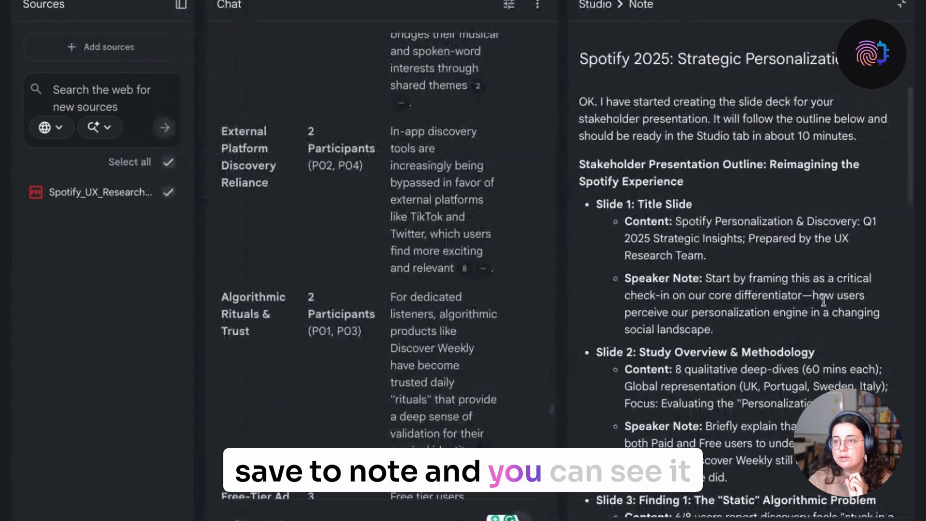
pyautogui.scroll(-12, 757, 220)
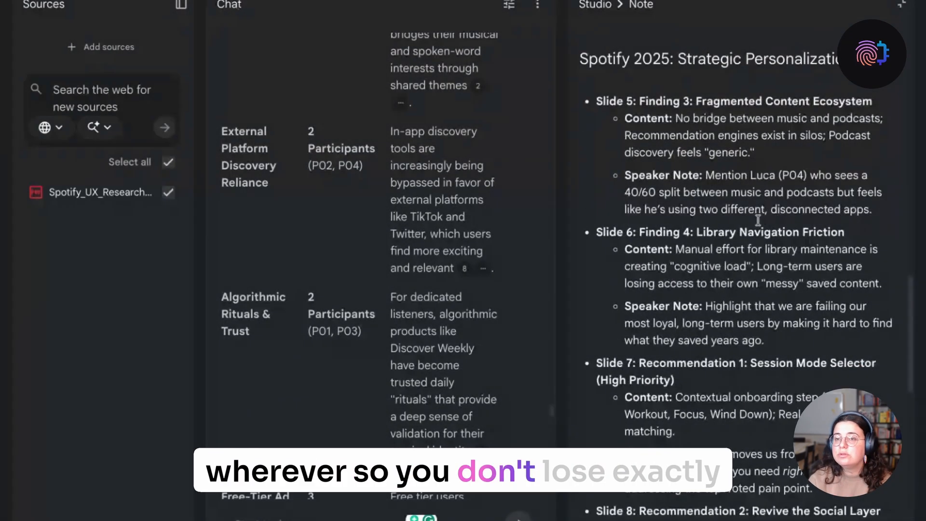
pyautogui.scroll(-5, 758, 220)
pyautogui.click(901, 4)
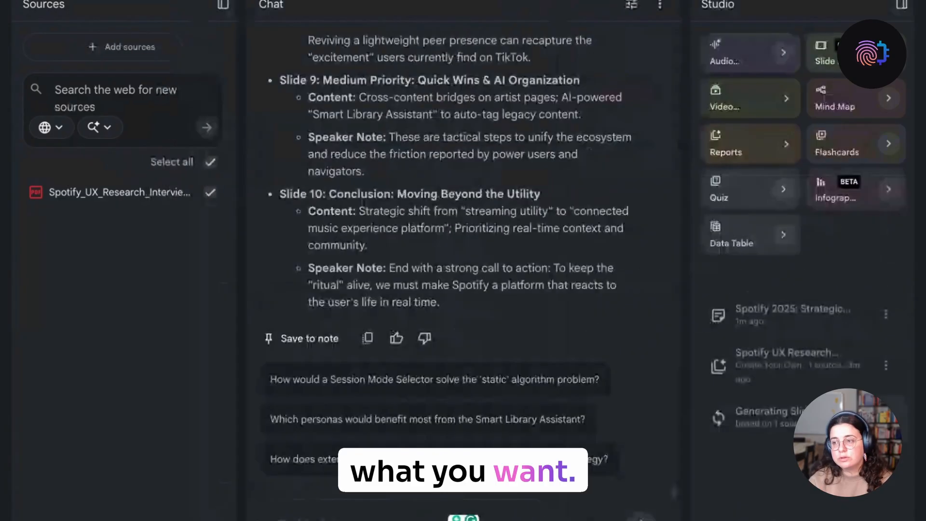
pyautogui.click(886, 300)
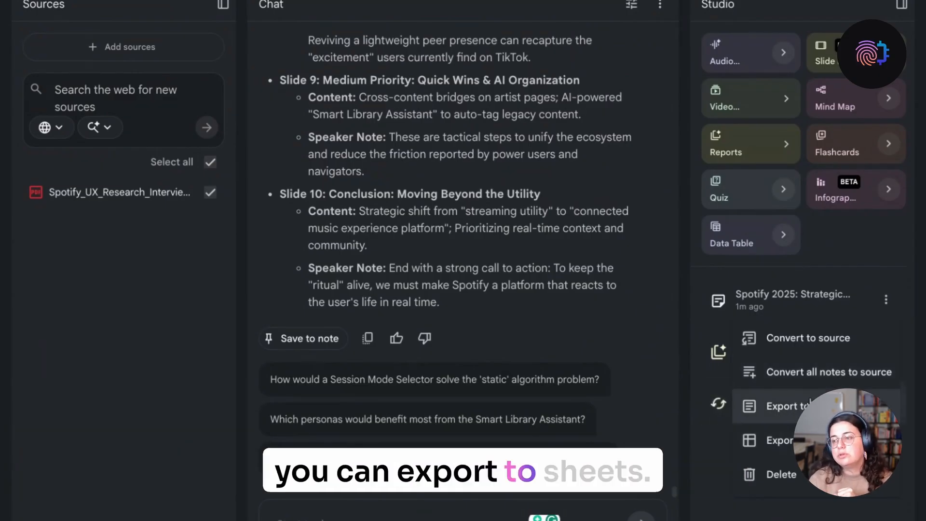
pyautogui.click(704, 276)
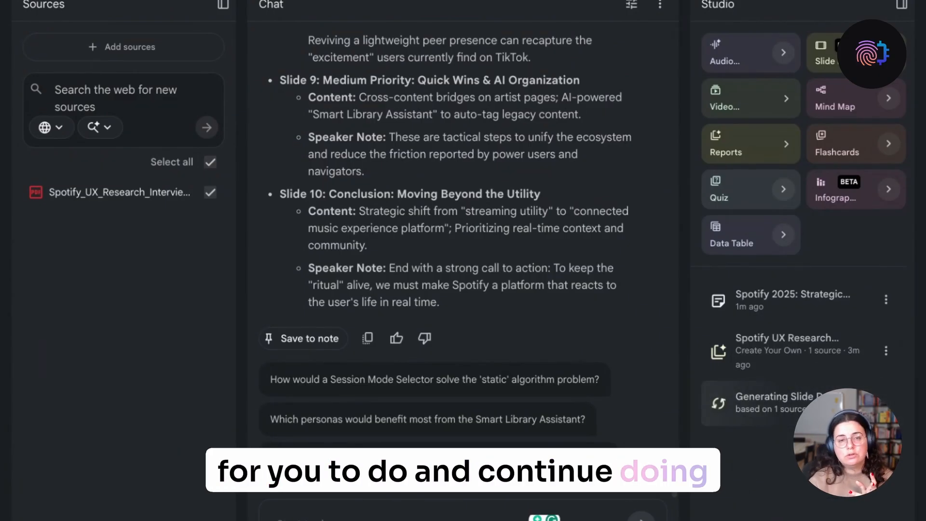